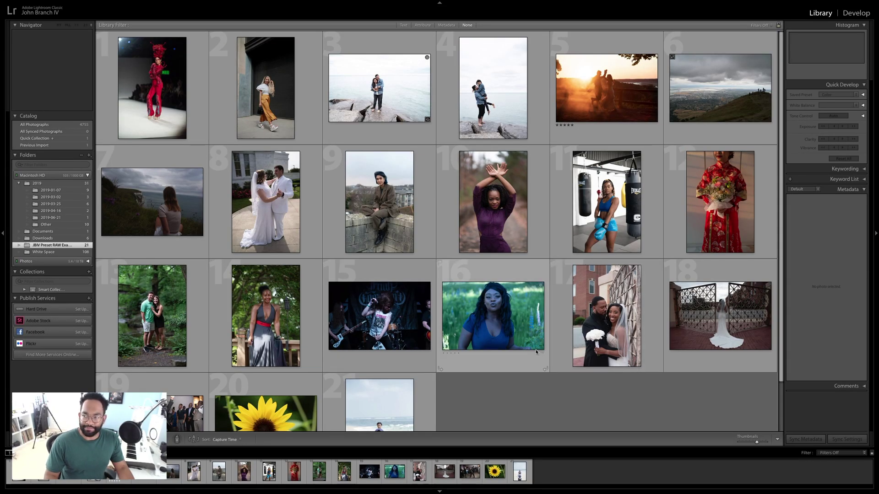
Step: Open the photo of the bride in the red embroidered dress holding a bouquet for developing
scroll(535, 349, down, 2)
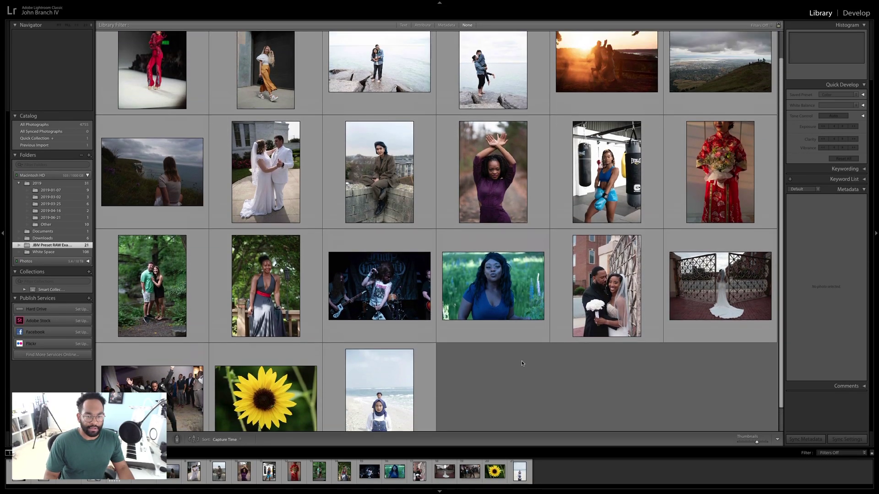
scroll(520, 362, up, 2)
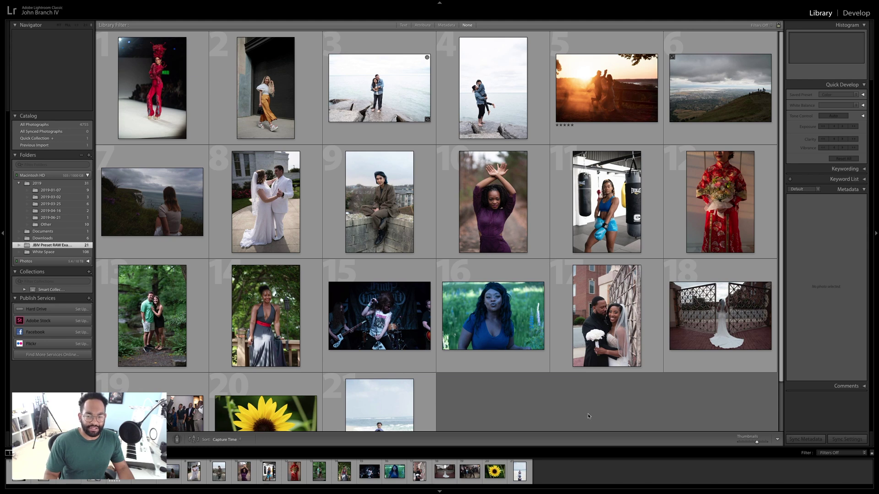
click(678, 231)
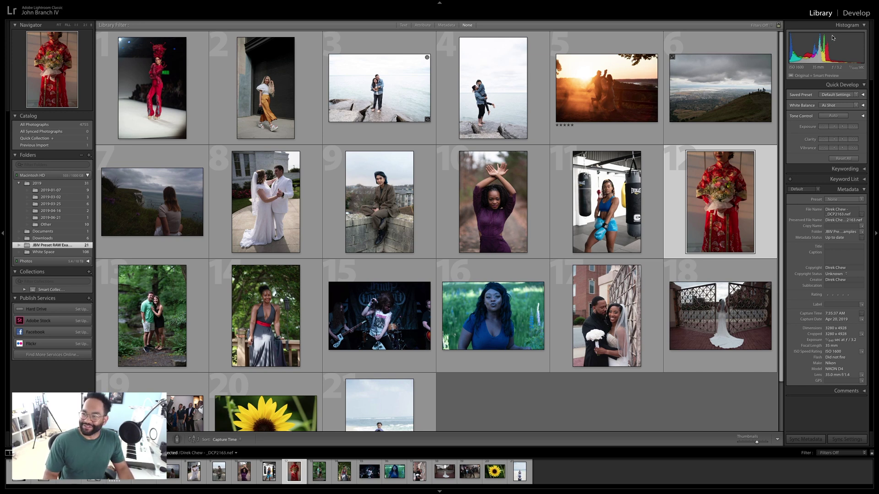
click(848, 14)
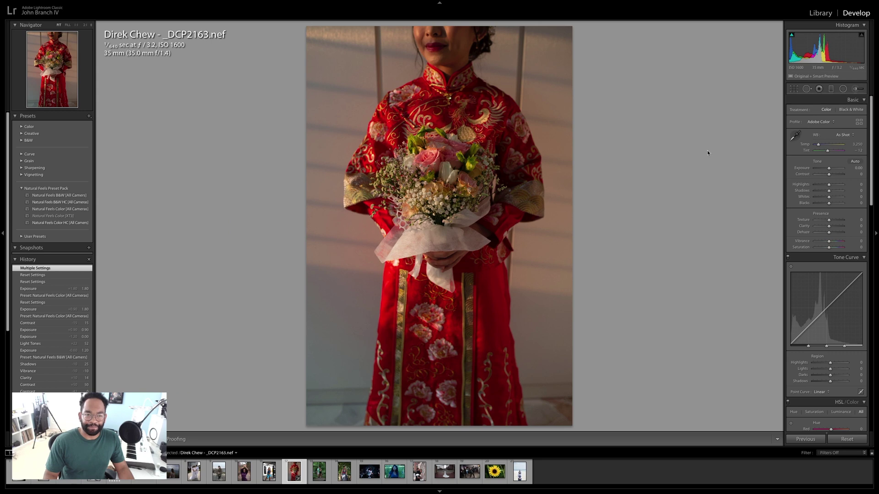
click(819, 14)
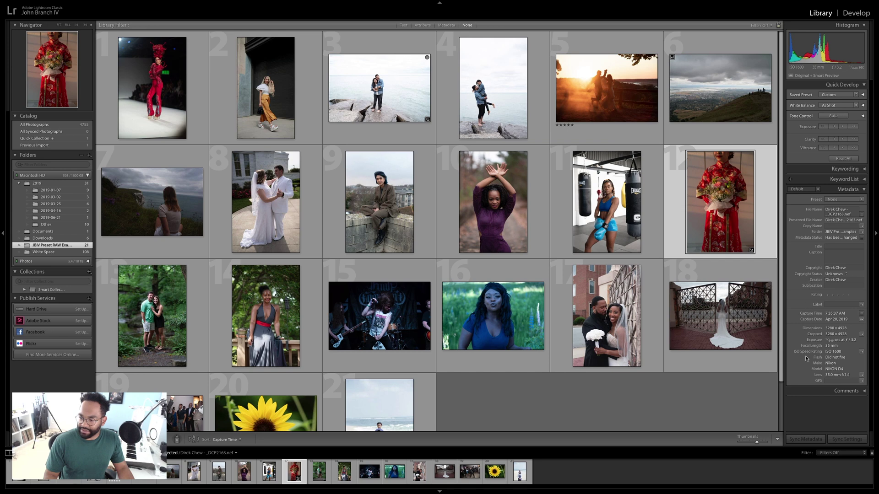
click(844, 16)
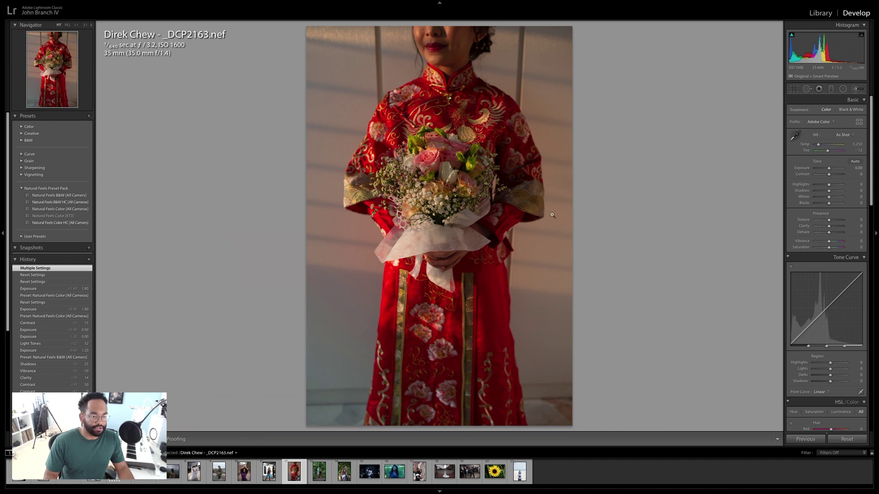
Step: Apply the Natural Feels Color (All Cameras) preset to the red dress photo and raise Exposure to +1.90
click(82, 210)
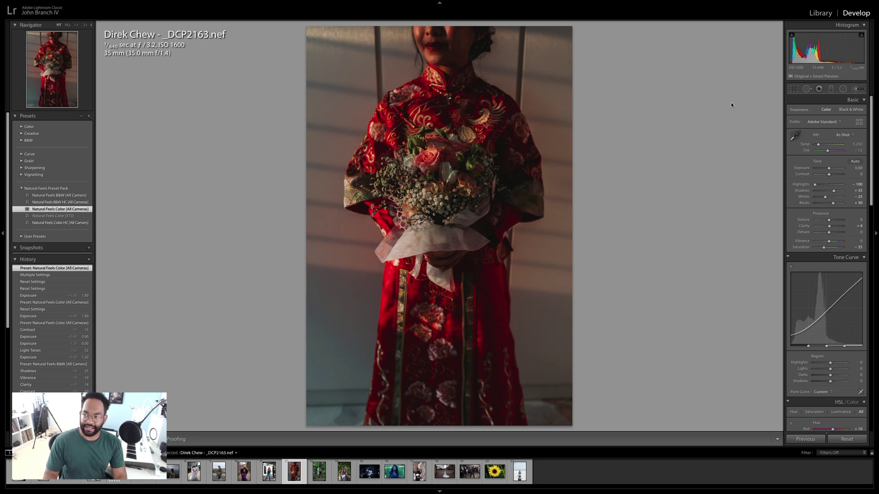
key(Up)
key(Up)
key(Up)
key(Up)
key(Up)
key(Up)
key(Up)
key(Up)
key(Up)
key(Up)
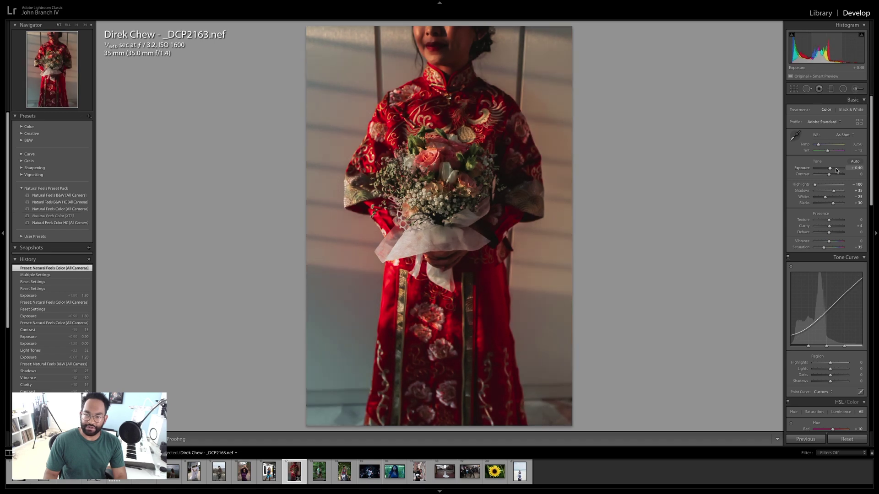
key(Up)
key(Up)
key(Up)
key(Up)
key(Up)
key(Up)
key(Up)
key(Up)
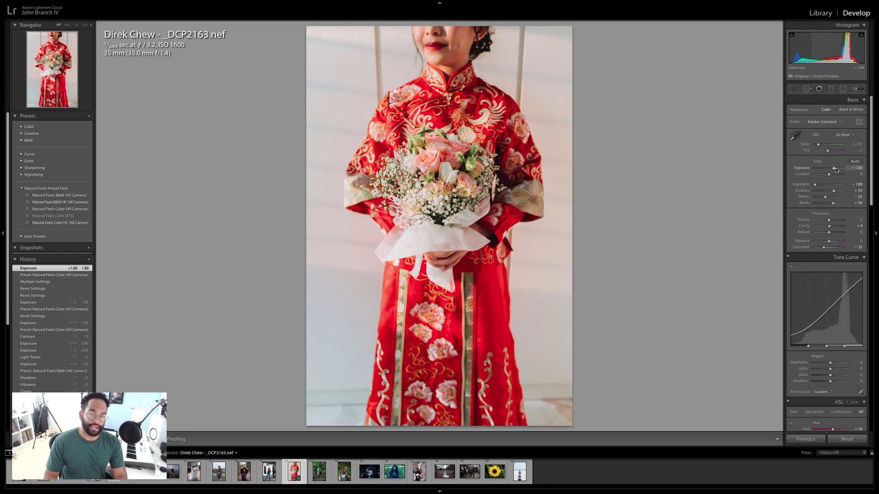
scroll(836, 170, up, 2)
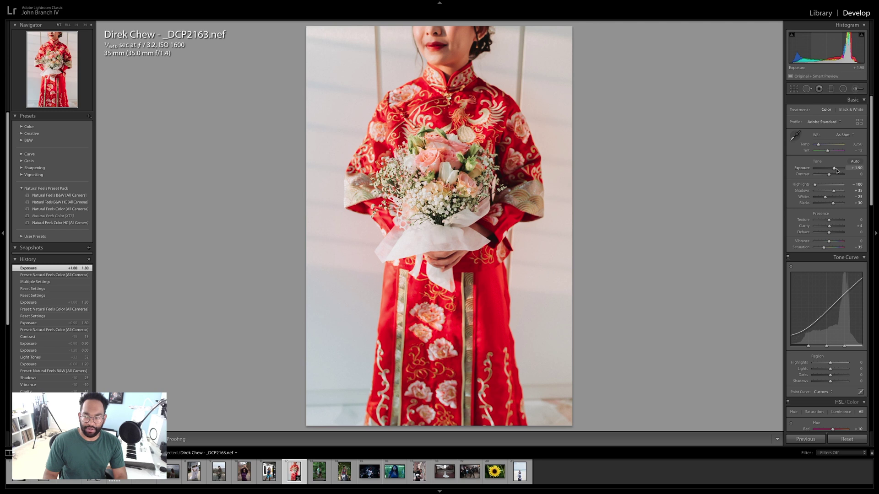
Step: Set the red dress photo's Clarity to +9 and its Tint to -17
scroll(831, 226, up, 5)
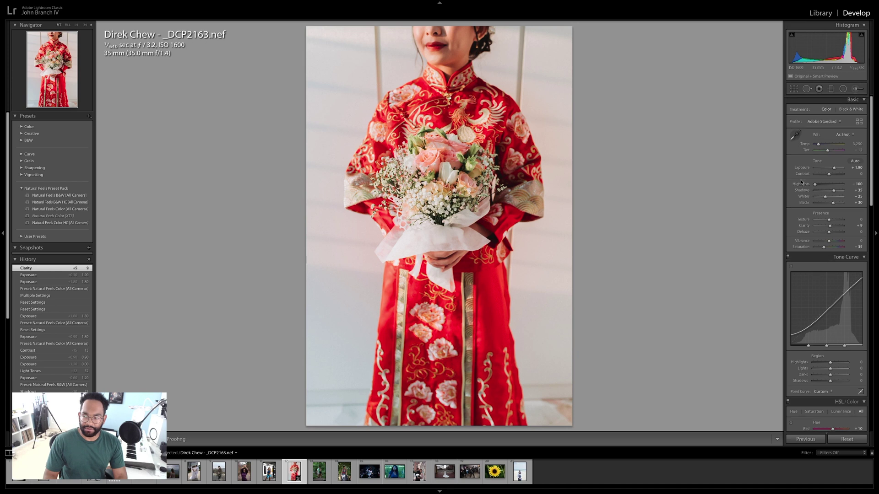
scroll(801, 183, down, 4)
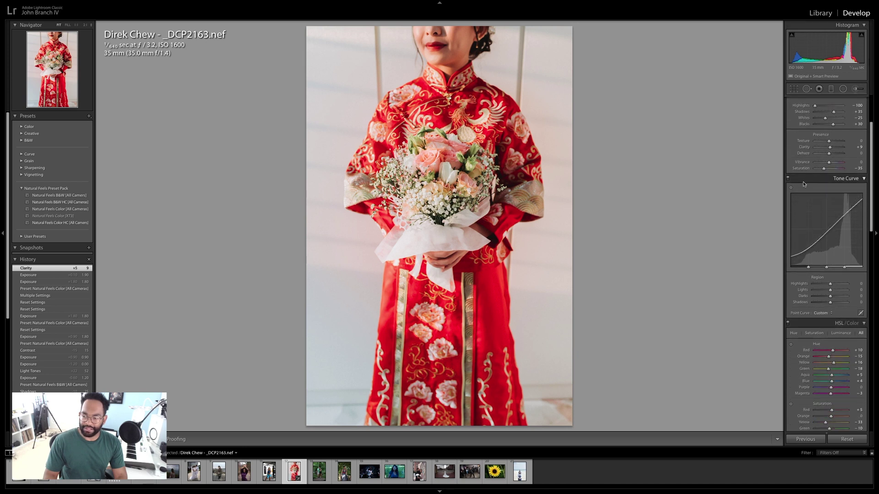
scroll(803, 184, down, 4)
scroll(803, 183, up, 8)
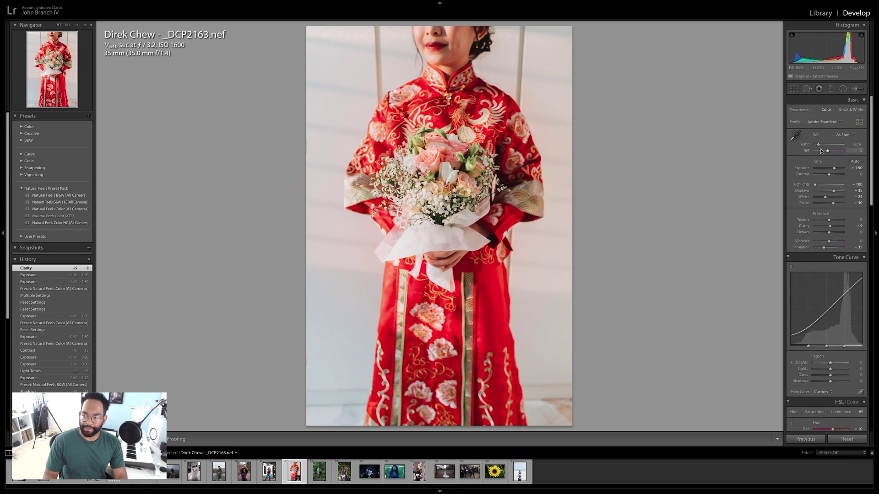
drag(827, 151, 827, 152)
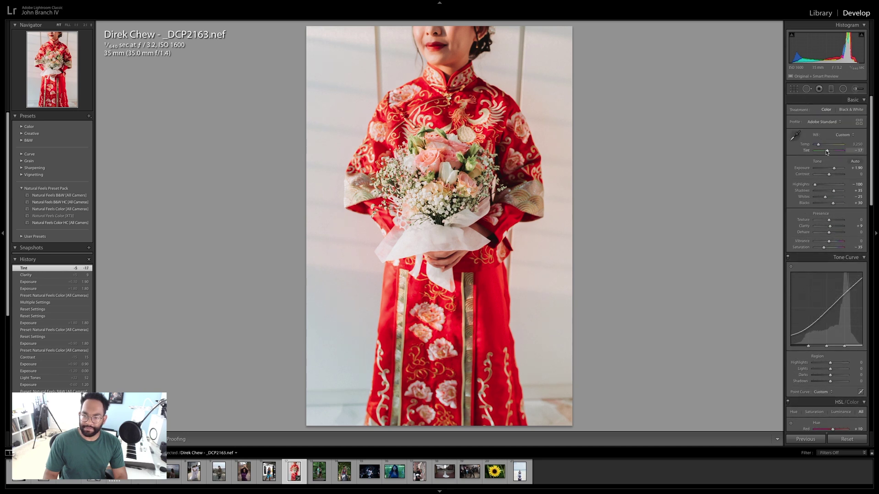
Step: Set the Red saturation to -10 and show the photo's before and after versions side by side
scroll(814, 188, down, 8)
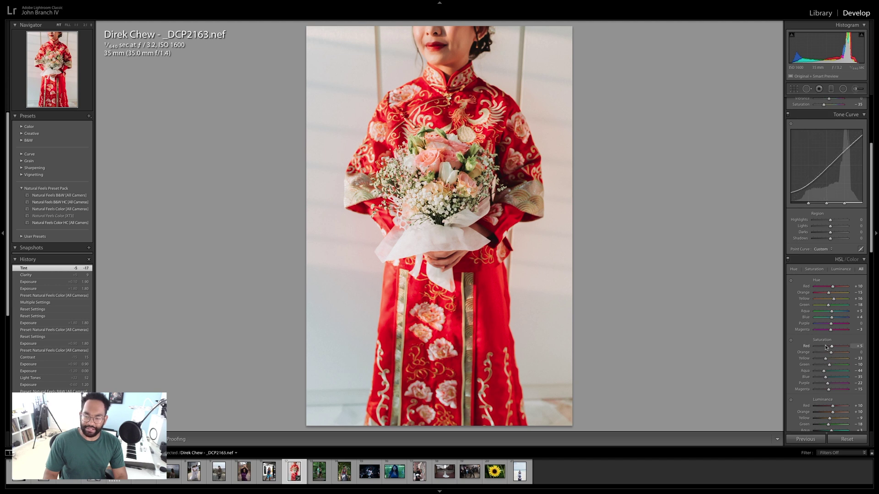
drag(826, 348, 826, 347)
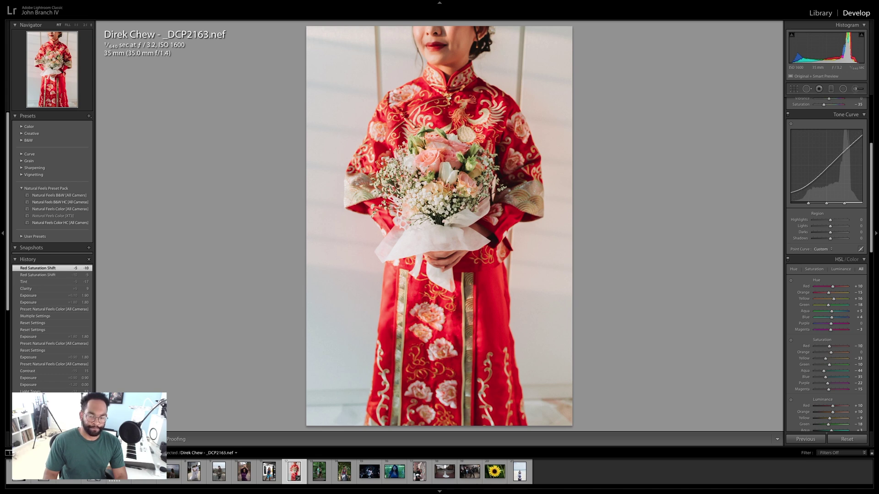
key(y)
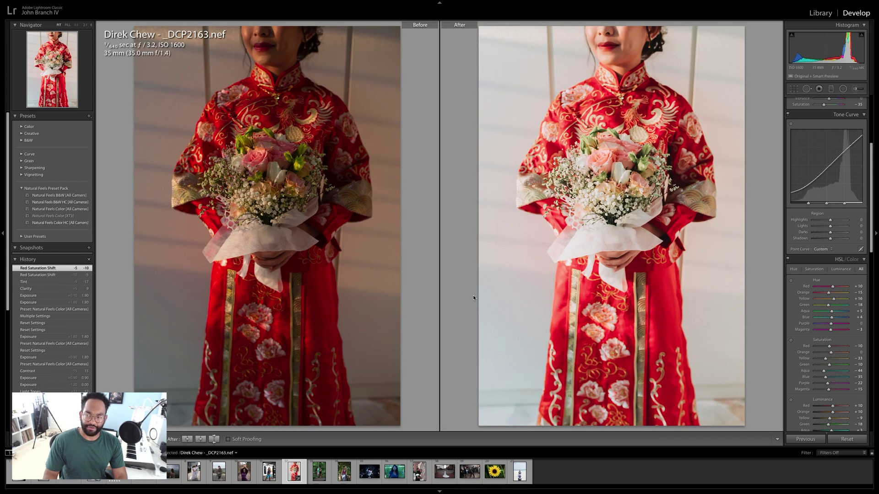
Step: Lower the white balance Temp to 2,800 and return from the before/after comparison to the single-photo view
scroll(820, 151, up, 5)
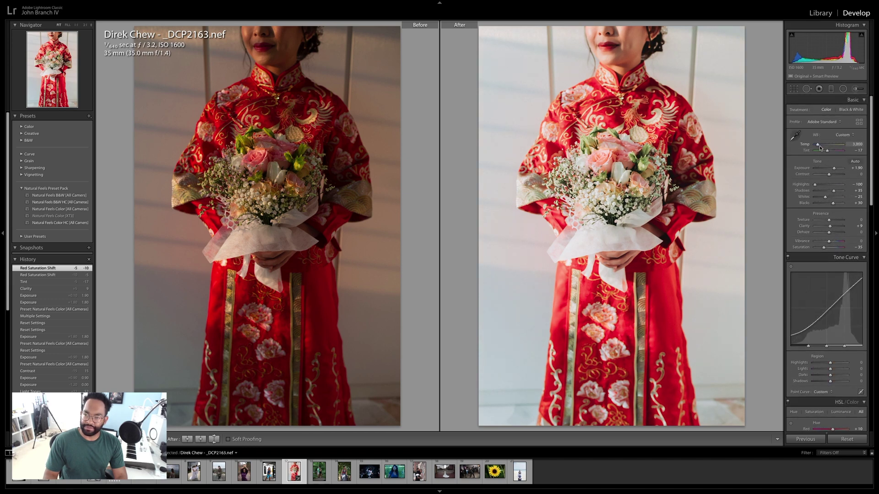
scroll(820, 147, down, 1)
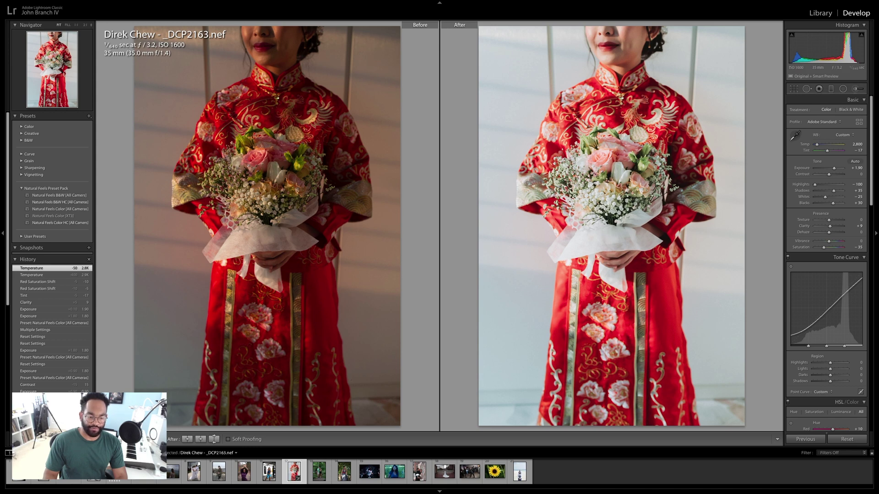
key(y)
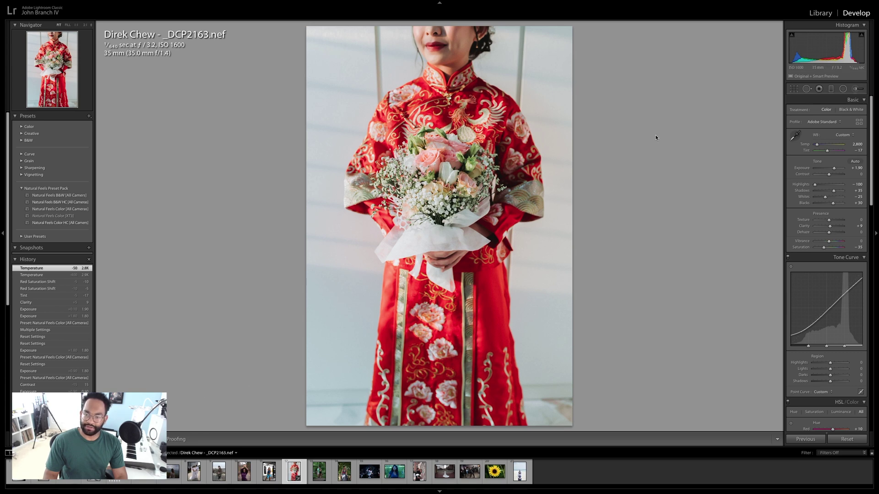
Step: Return to the photo grid and open the sunset photo of the dancing couple for developing
click(817, 15)
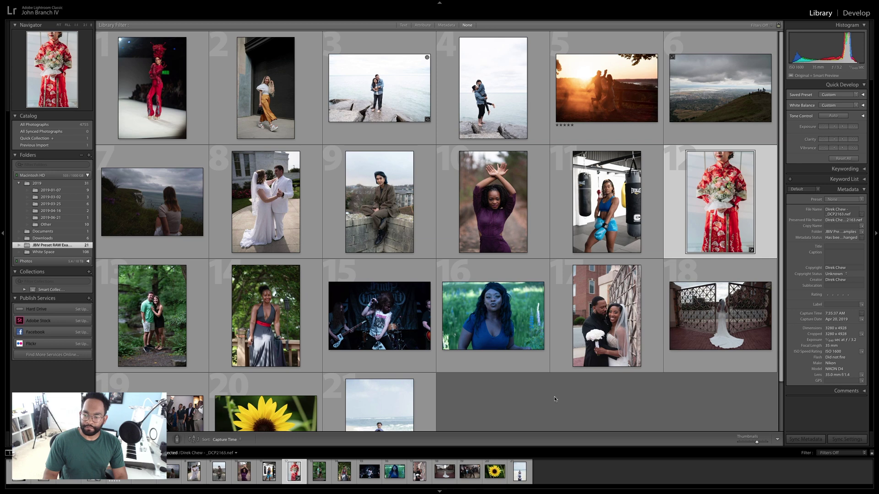
click(563, 69)
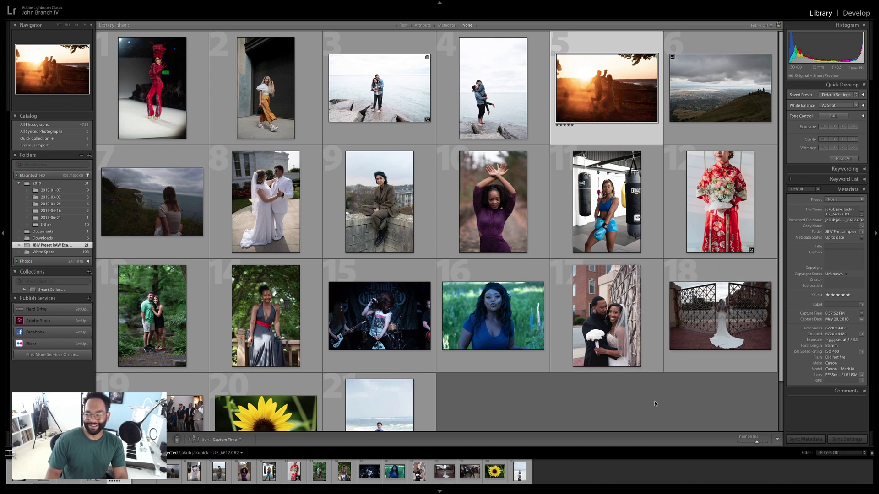
click(856, 13)
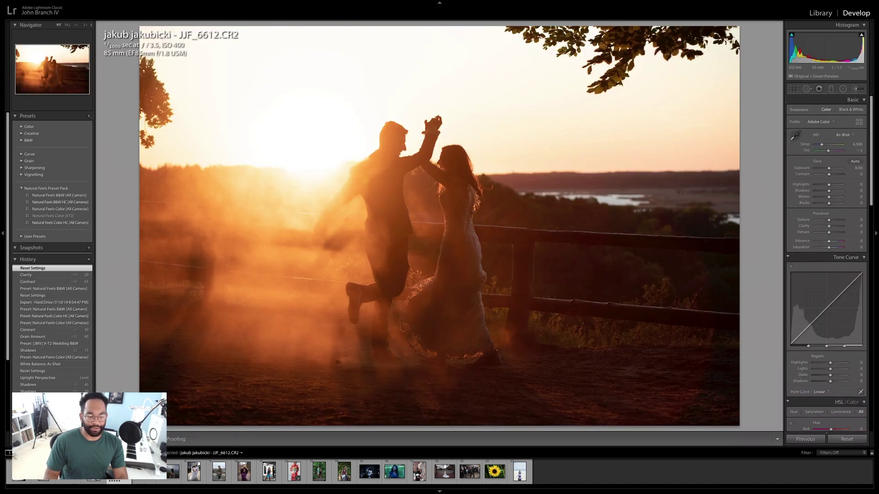
Step: Create a virtual copy of the sunset couple photo from the Library grid
right_click(114, 471)
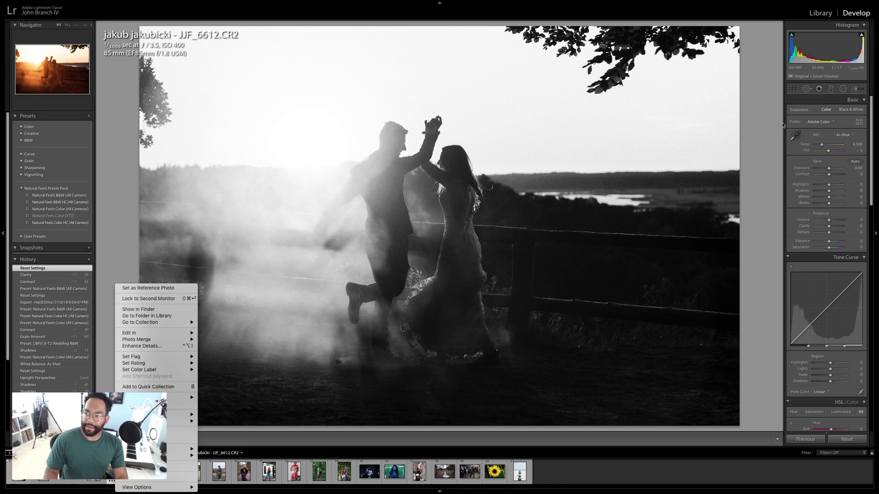
click(827, 12)
click(824, 13)
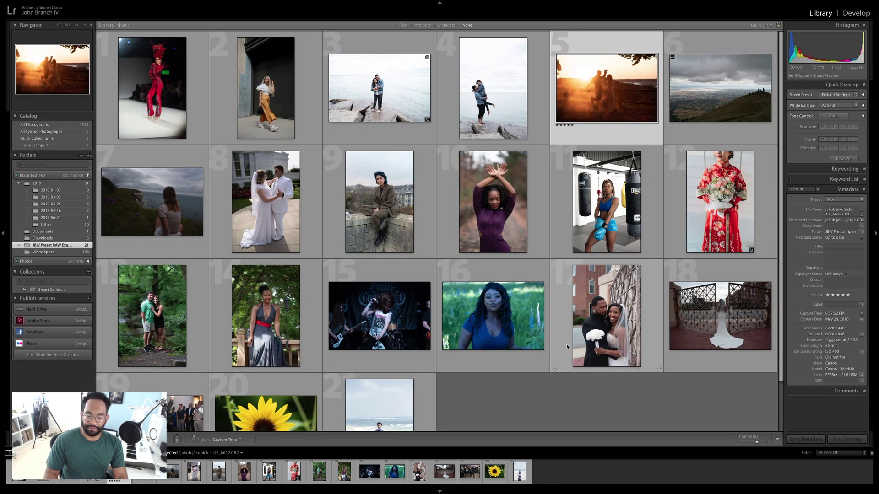
right_click(598, 81)
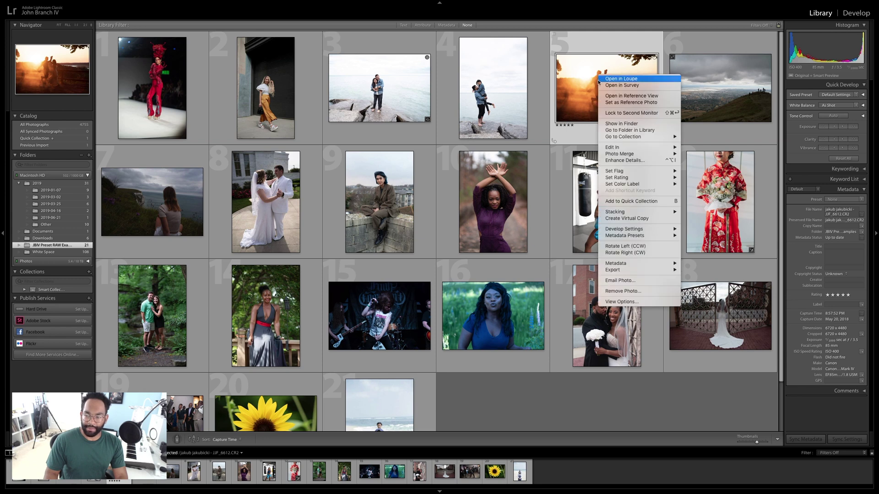
mouse_move(622, 212)
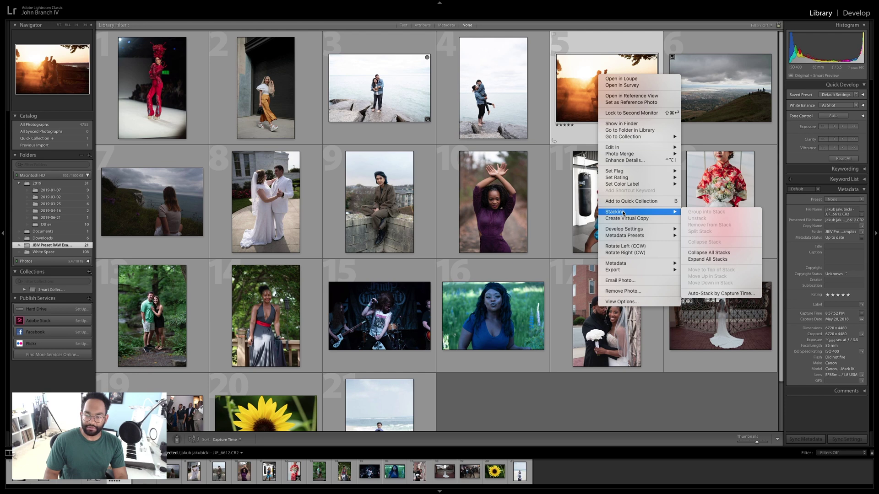
mouse_move(626, 228)
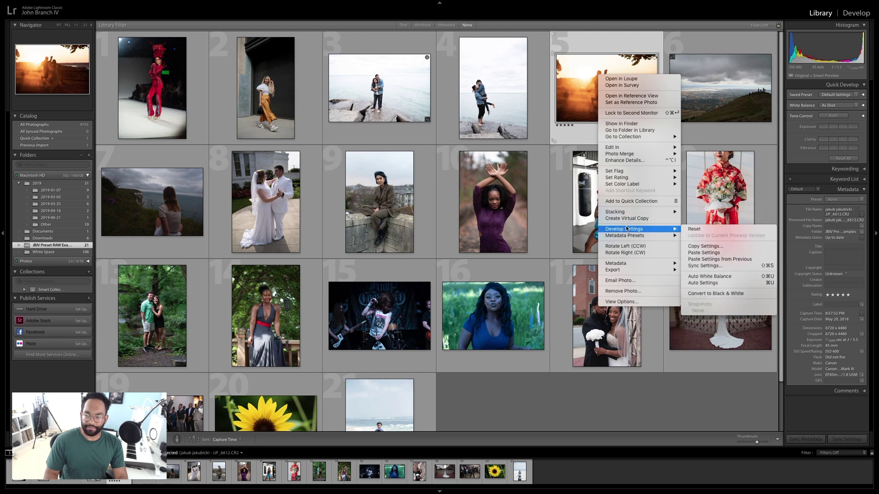
right_click(121, 285)
right_click(120, 285)
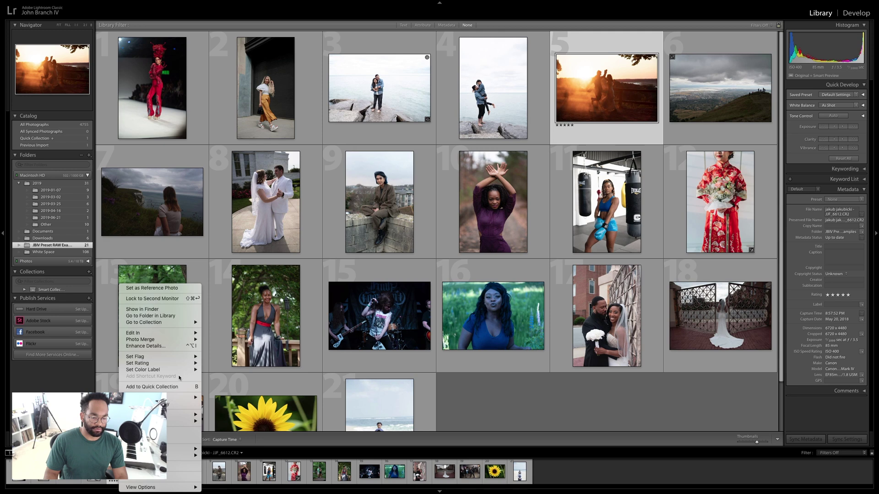
right_click(582, 87)
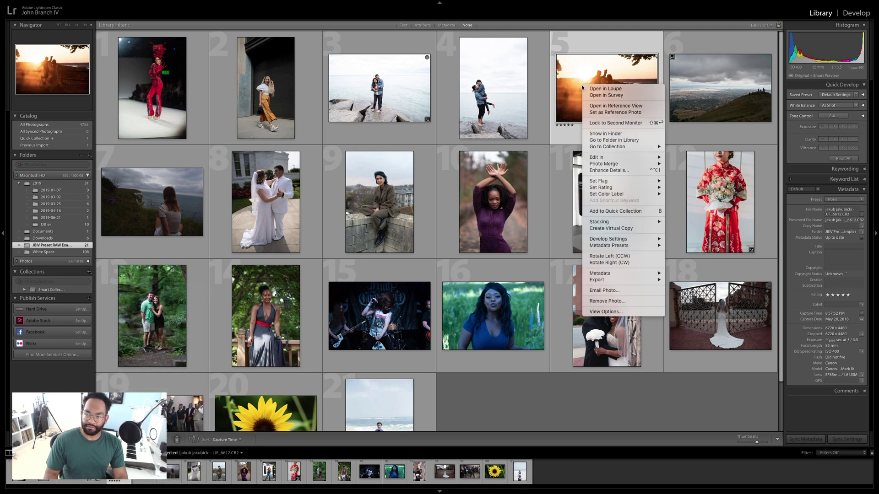
click(604, 228)
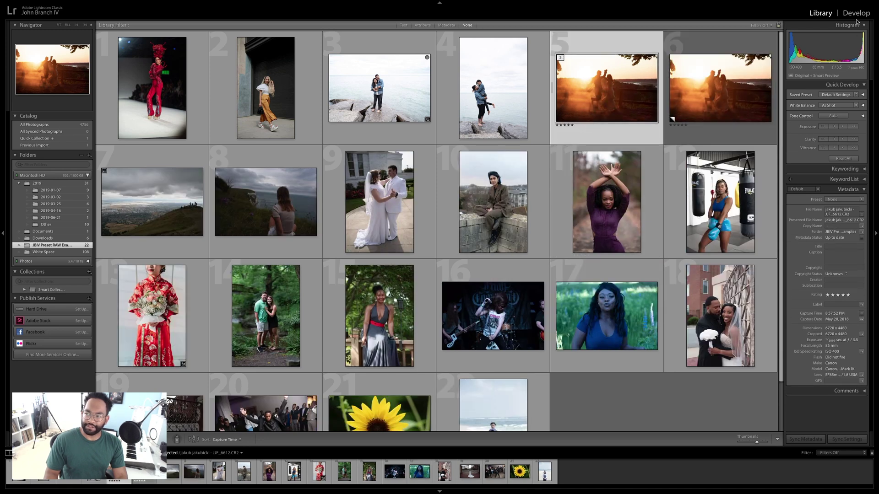
Step: Open the sunset couple photo for developing and apply the Natural Feels Color (All Cameras) preset
click(855, 13)
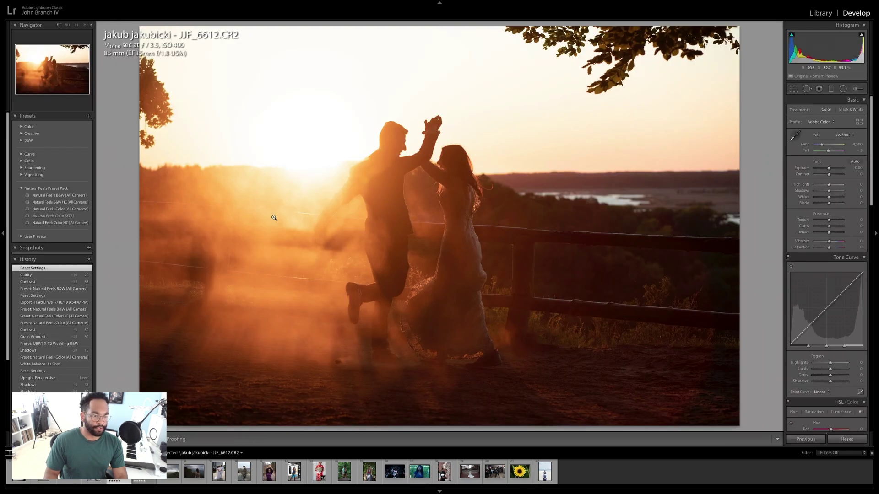
click(79, 210)
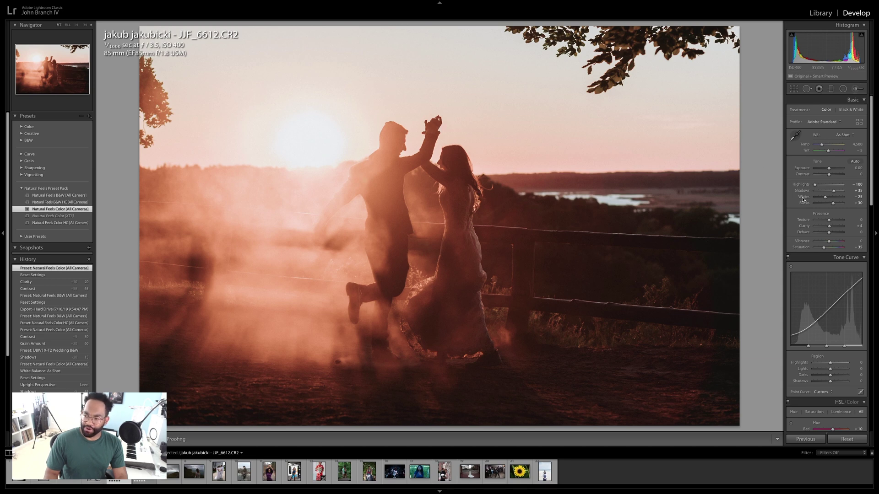
Step: Shift the Red hue of the sunset couple photo to -15 in the HSL adjustments
scroll(803, 199, down, 5)
scroll(802, 196, down, 3)
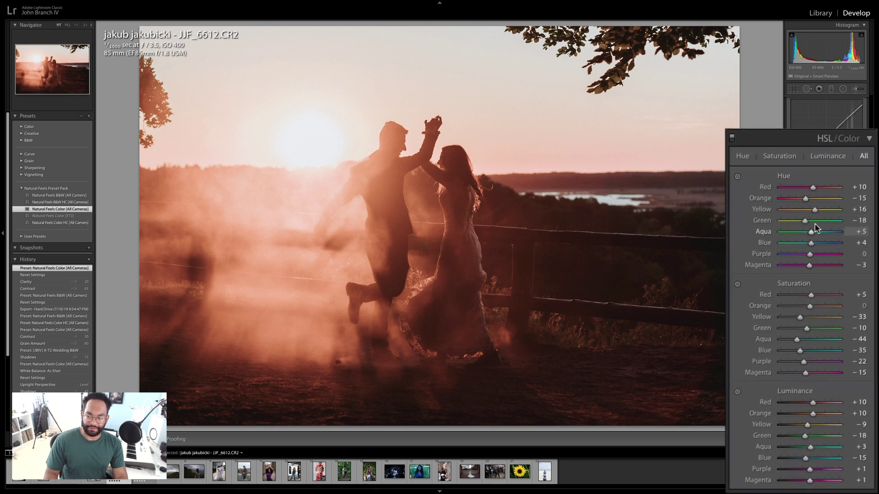
click(811, 188)
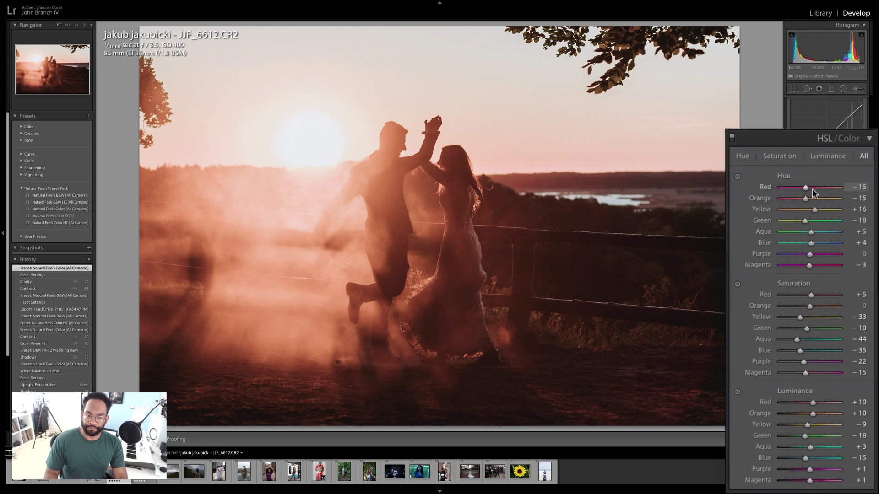
Step: Set the sunset couple photo's Red hue to +5, Orange hue to +10 and Orange saturation to +10
click(811, 188)
click(812, 189)
drag(812, 197, 812, 200)
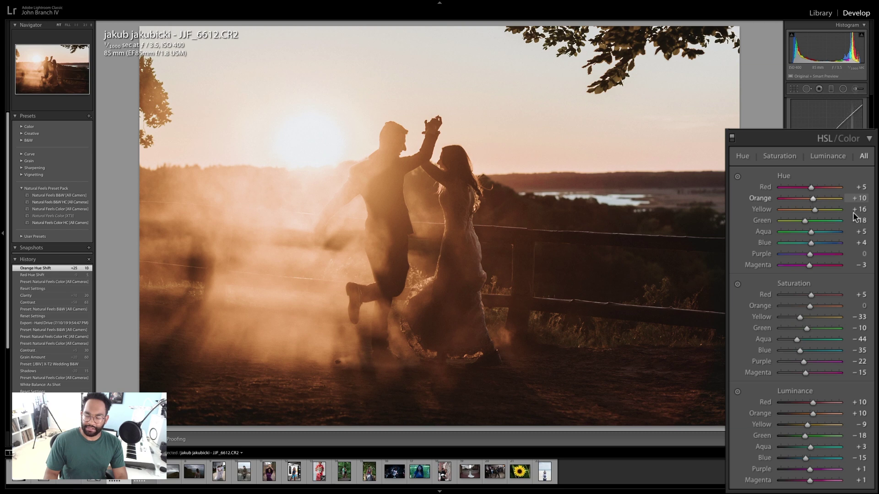
drag(810, 306, 814, 305)
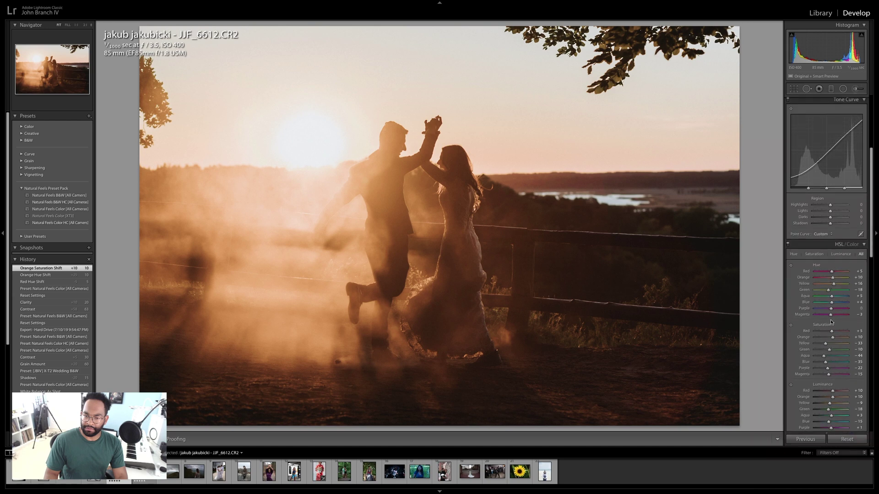
Step: Set the sunset couple photo's Shadows to +20 and Clarity to +29
scroll(831, 323, up, 5)
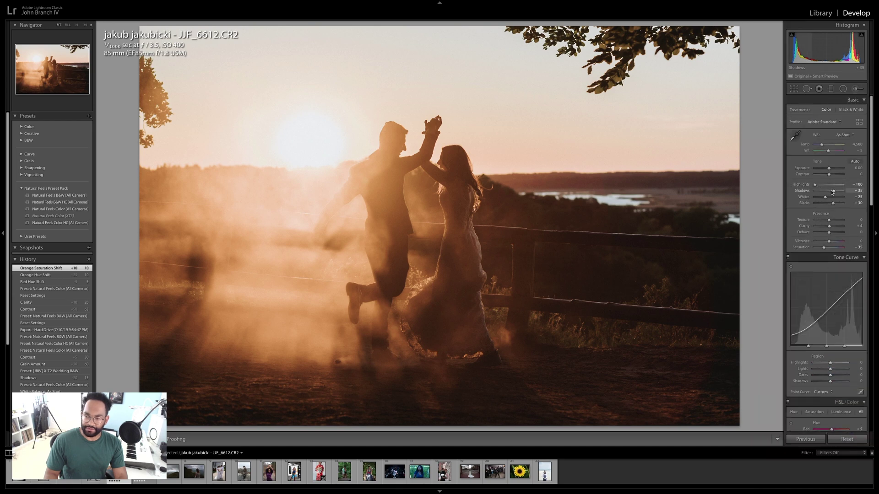
scroll(831, 191, down, 4)
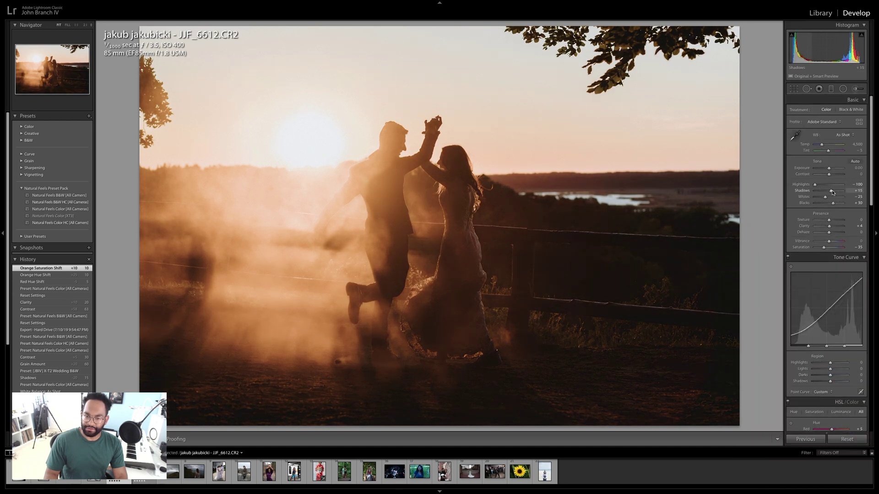
scroll(833, 191, up, 1)
scroll(833, 225, up, 1)
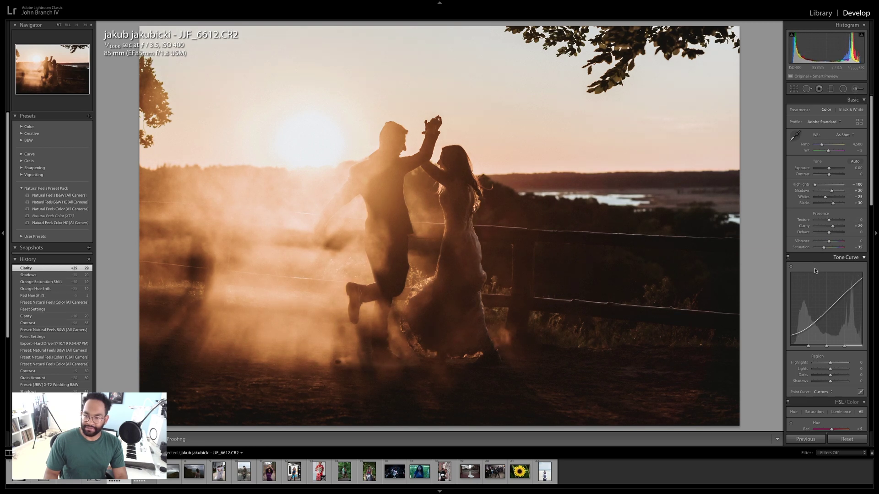
Step: Straighten the sunset couple photo with the Level option of the Upright perspective correction
scroll(812, 274, down, 8)
scroll(813, 274, down, 5)
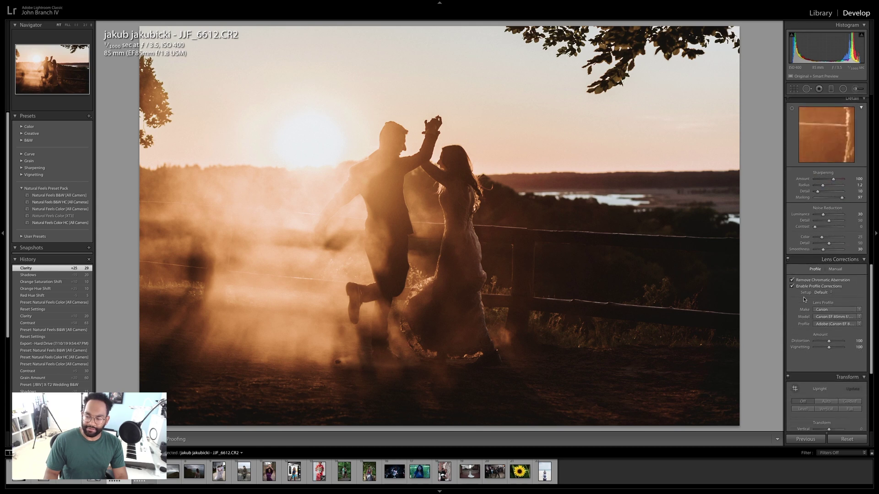
scroll(797, 372, down, 1)
click(801, 386)
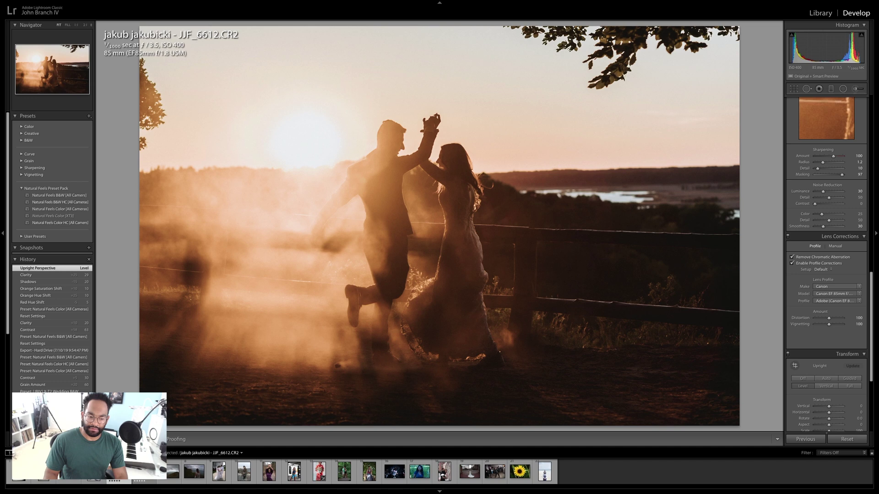
Step: Compare the sunset couple photo before and after the colour edit side by side, and return to the single view
key(y)
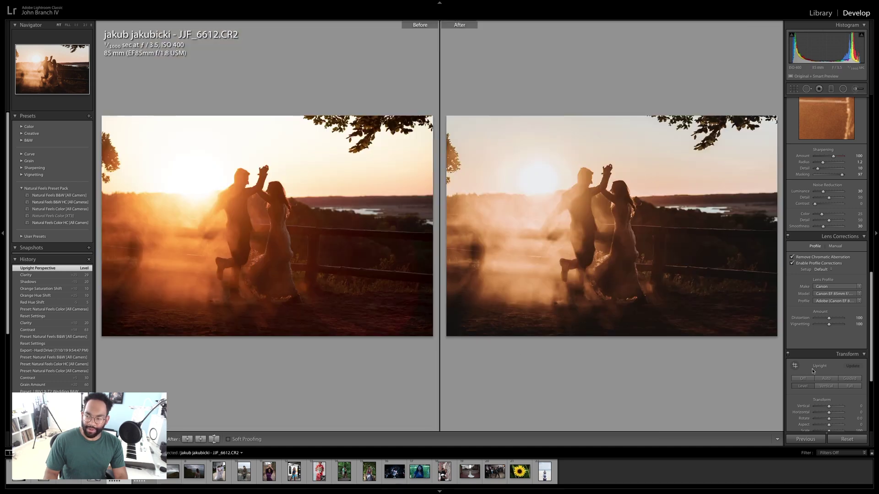
scroll(814, 357, up, 10)
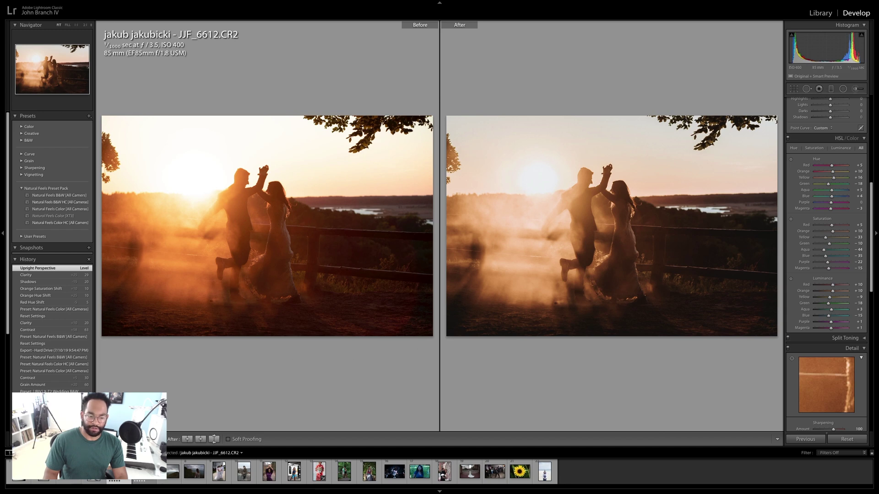
key(y)
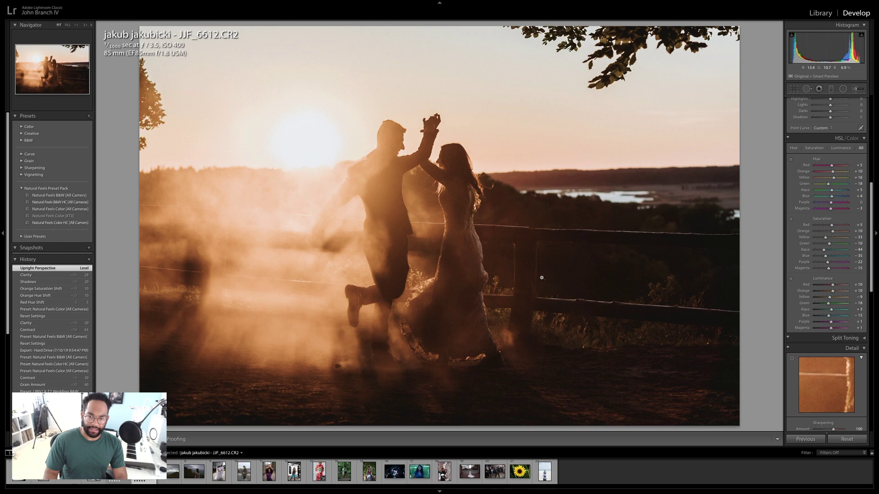
Step: Switch to the unedited virtual copy of the sunset couple photo and straighten it with Upright Level
key(ctrl+apostrophe)
scroll(819, 275, down, 10)
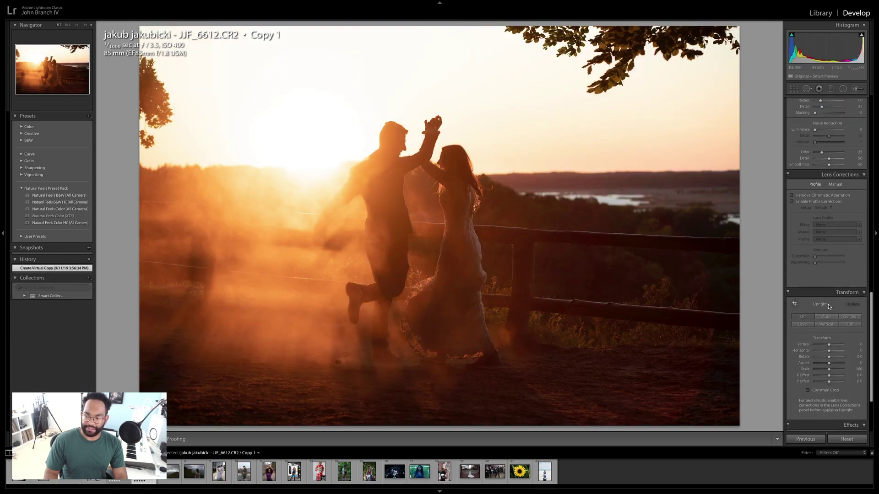
click(808, 263)
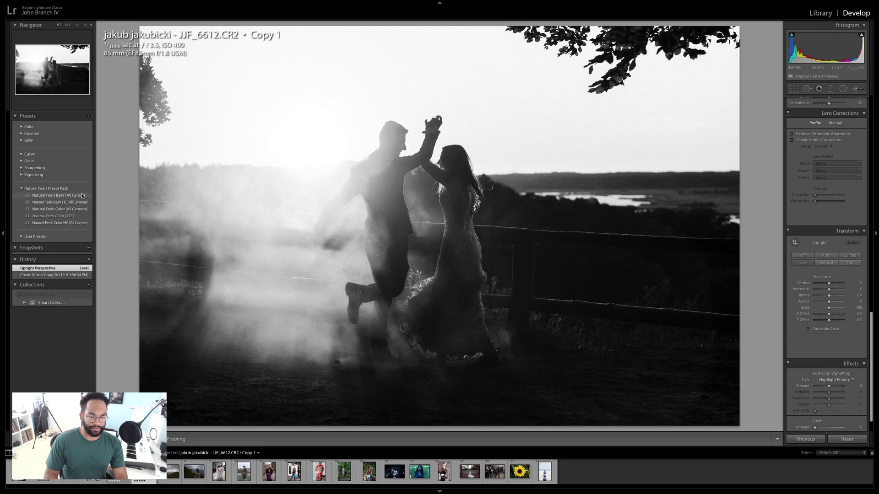
Step: Apply the Natural Feels B&W (All Cameras) preset to the virtual copy, with Exposure -0.40, Highlights -75, Shadows -5 and Clarity +35
click(83, 195)
scroll(827, 245, up, 8)
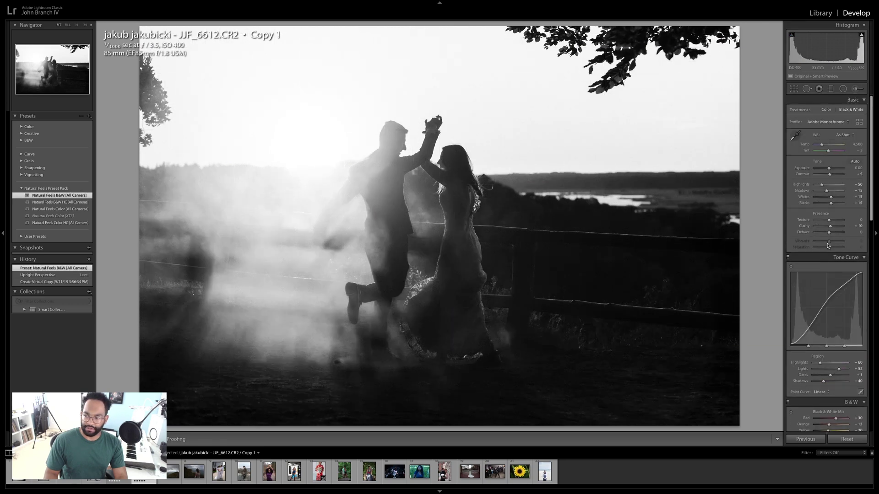
drag(830, 226, 833, 227)
mouse_move(824, 184)
mouse_down()
mouse_move(827, 169)
mouse_move(836, 193)
mouse_up()
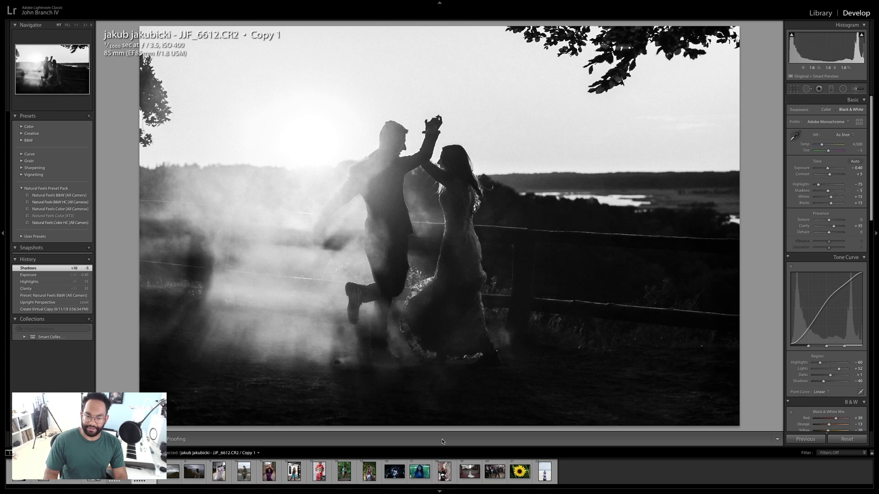
Step: Compare the black-and-white virtual copy with its original side by side, and return to the single view
key(y)
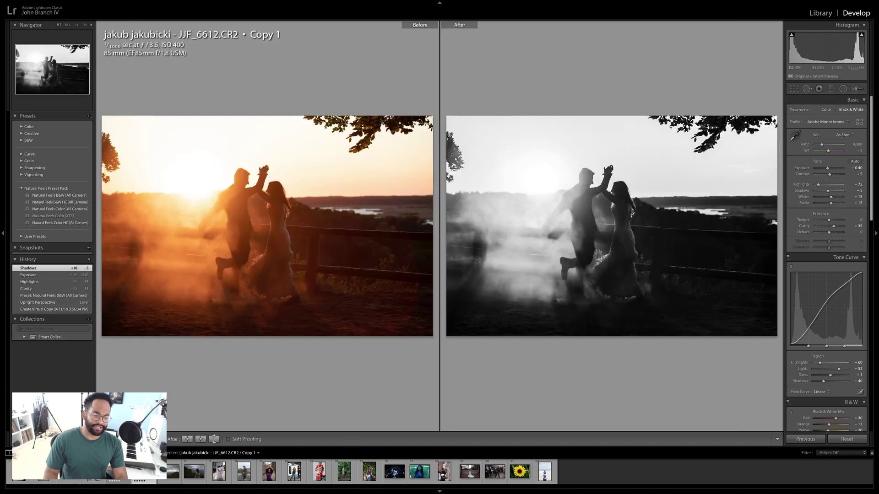
key(y)
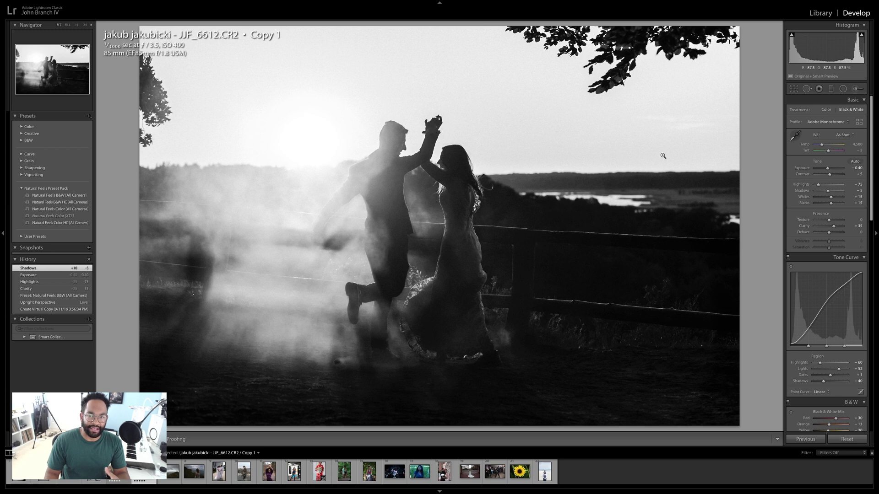
Step: Return to the photo grid and open the portrait of the woman sitting on the stone wall for developing
click(816, 18)
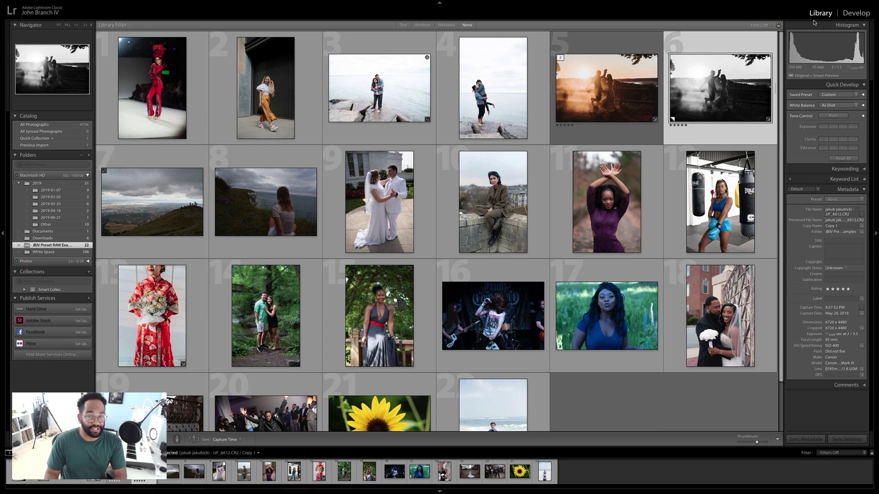
click(514, 214)
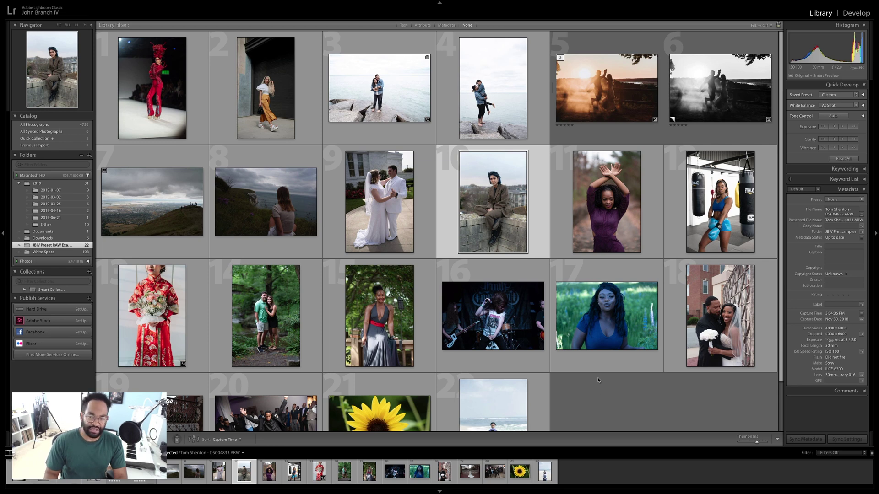
click(856, 13)
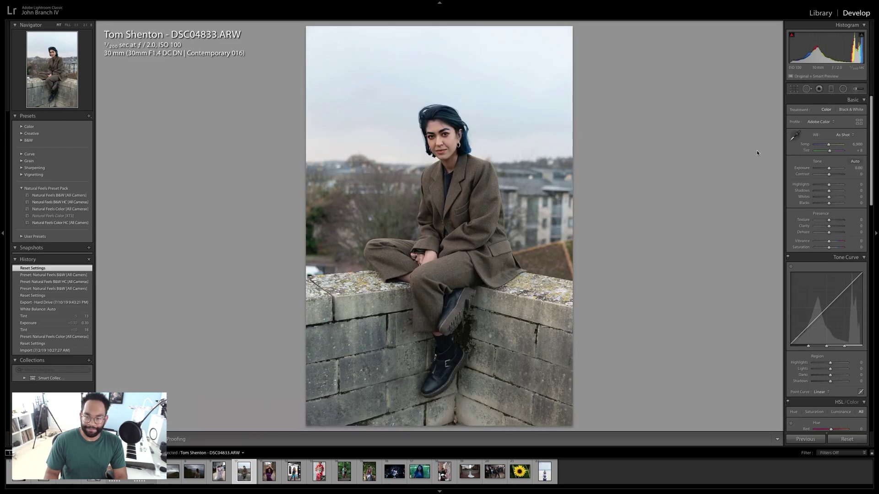
Step: Crop the stone wall portrait slightly tighter at its original aspect ratio and reposition the woman within the frame
click(798, 89)
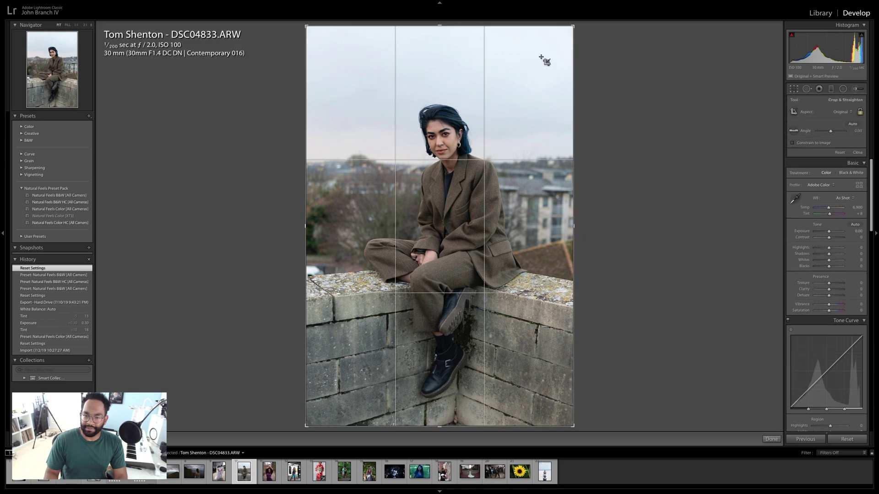
drag(439, 25, 442, 36)
drag(447, 86, 435, 93)
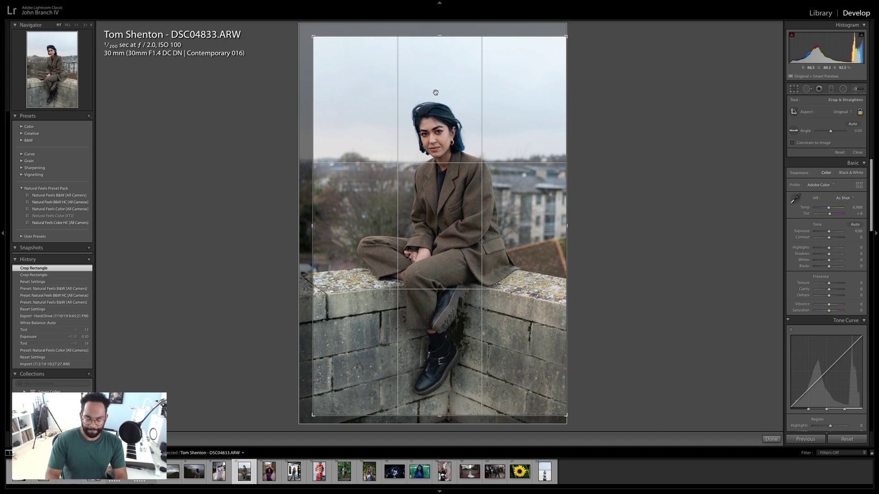
key(Return)
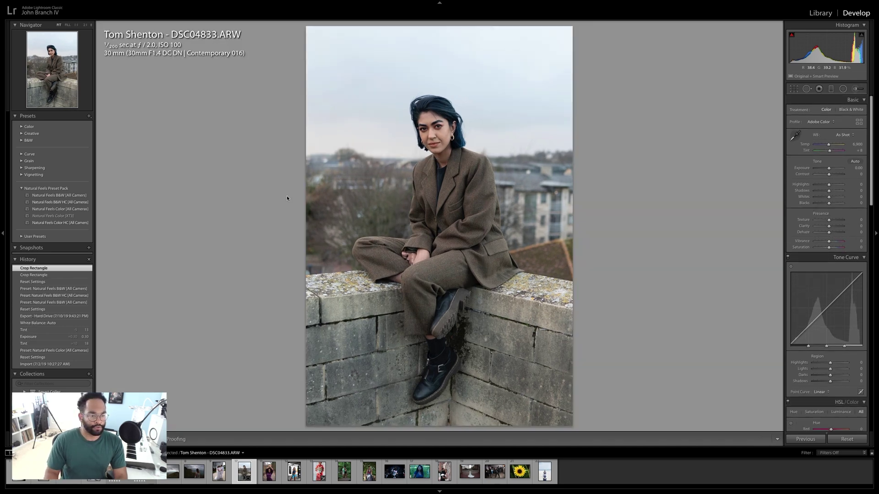
Step: Apply the Natural Feels Color (All Cameras) preset to the stone wall portrait and raise Exposure to +0.40
click(82, 210)
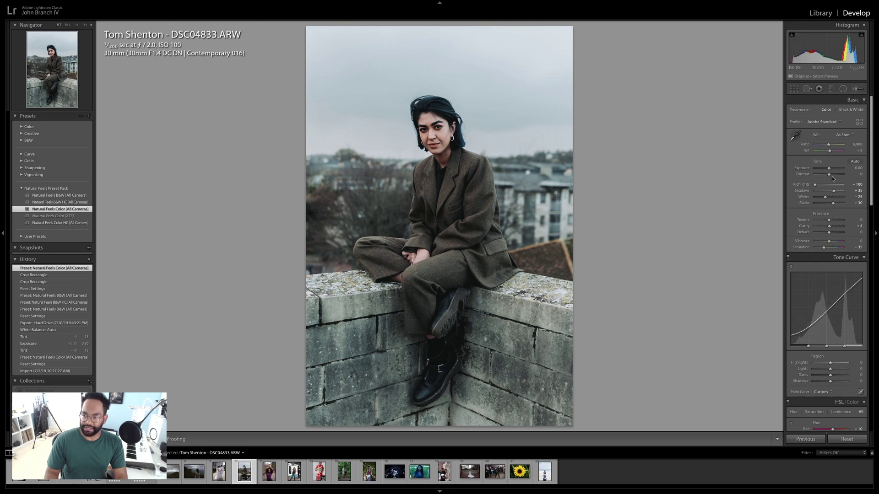
drag(829, 168, 837, 172)
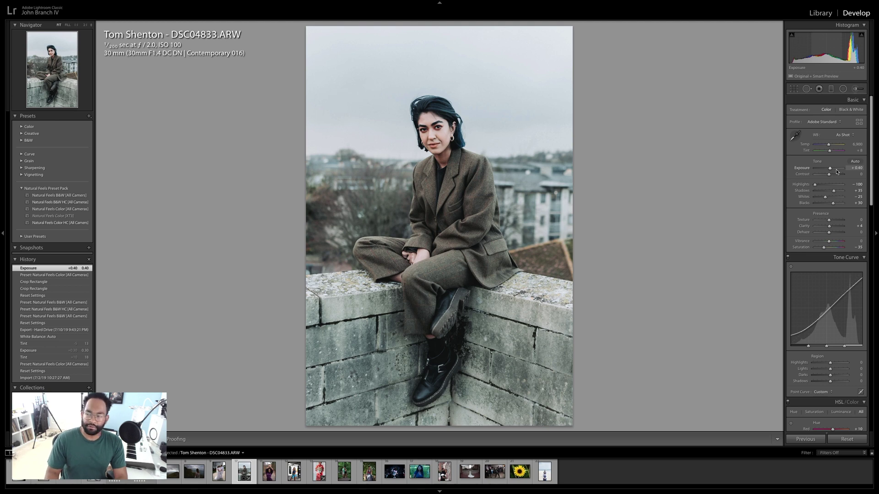
Step: Warm the stone wall portrait to a temperature of 8,050 with Tint +13, and set Clarity to +9
drag(828, 146, 830, 147)
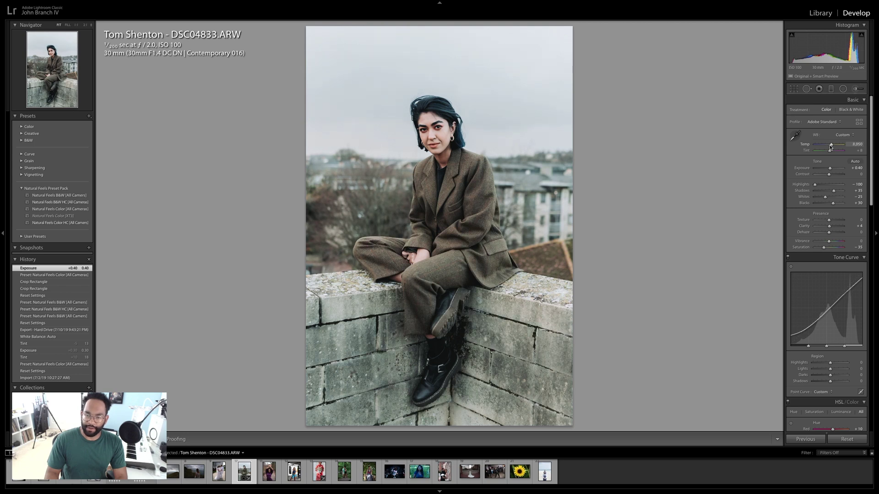
drag(831, 147, 831, 147)
drag(830, 150, 832, 152)
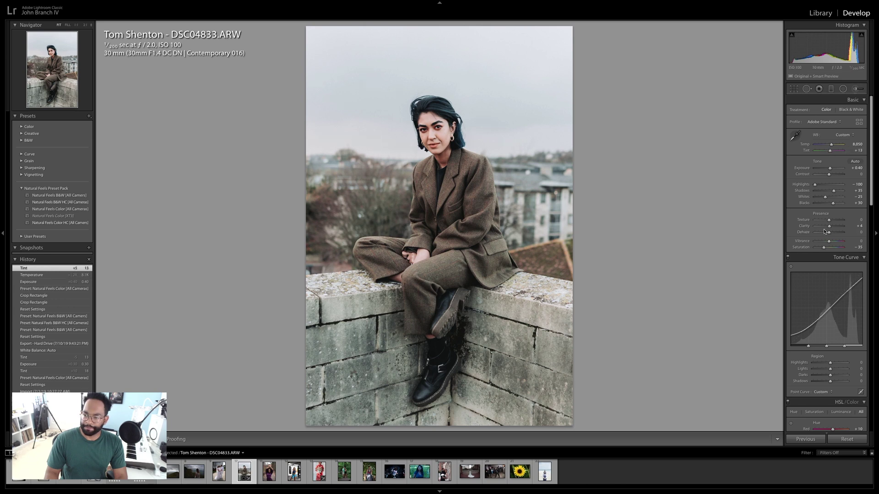
drag(833, 229, 833, 229)
Step: With before and after side by side, set the portrait's Exposure to +0.30 and Orange saturation to +10
key(y)
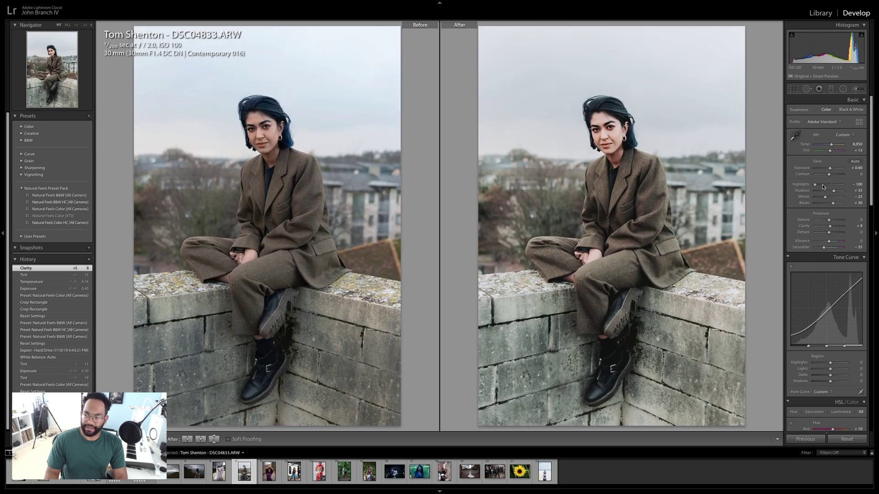
drag(829, 169, 828, 172)
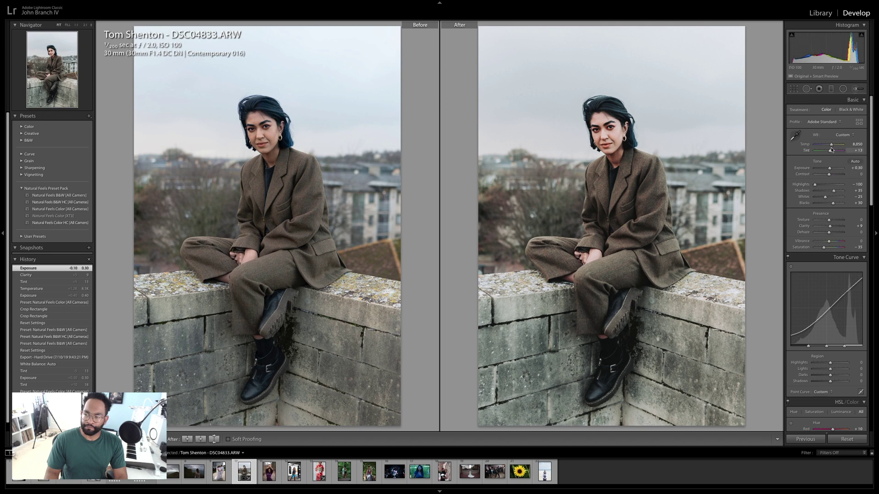
scroll(816, 261, down, 3)
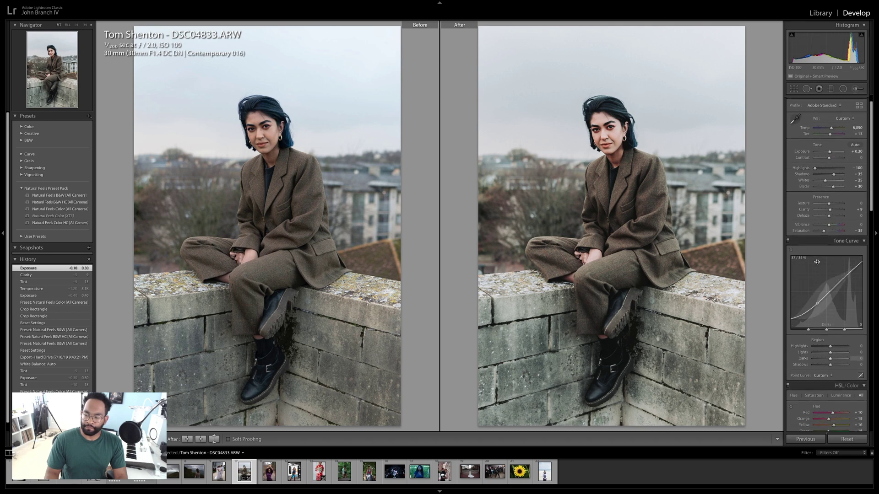
scroll(817, 261, down, 4)
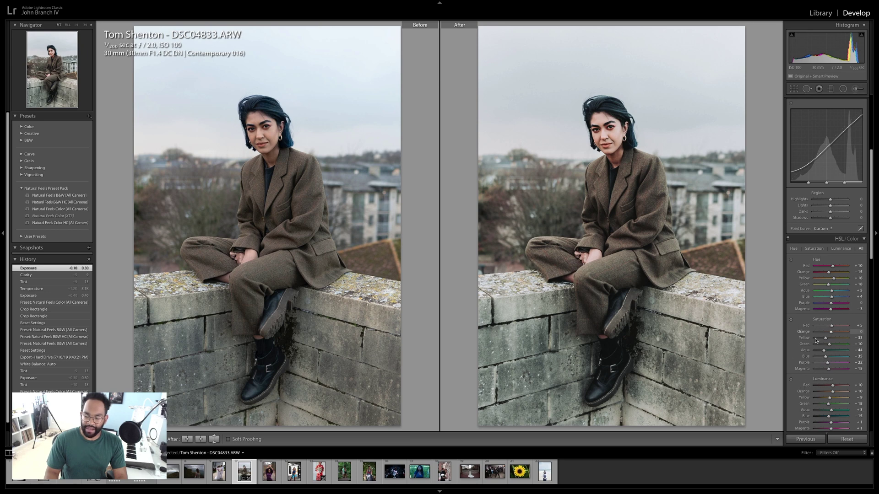
scroll(815, 336, down, 1)
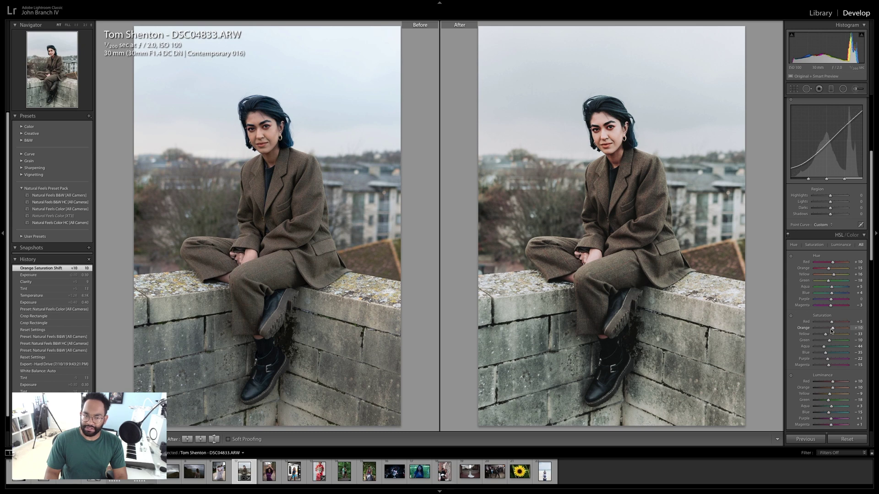
Step: Set the portrait's temperature to 7,750, Shadows to +40 and Exposure to +0.40, and leave the before-and-after comparison
scroll(824, 326, up, 10)
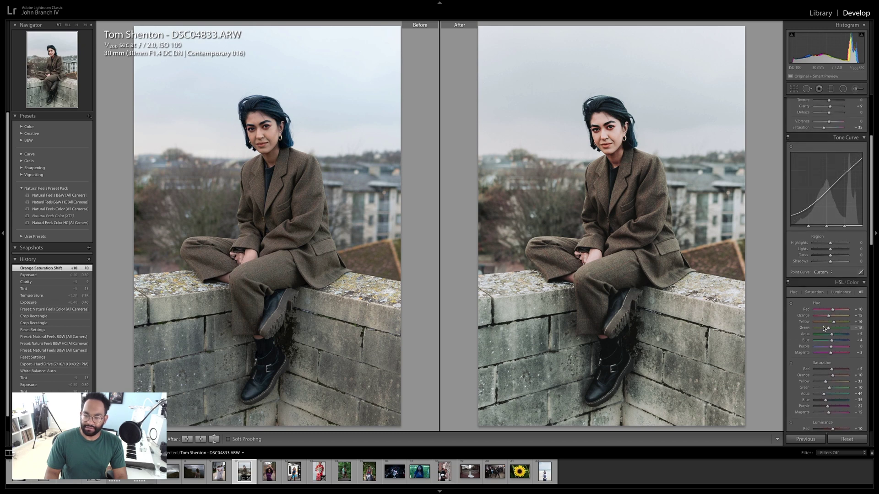
drag(831, 144, 829, 146)
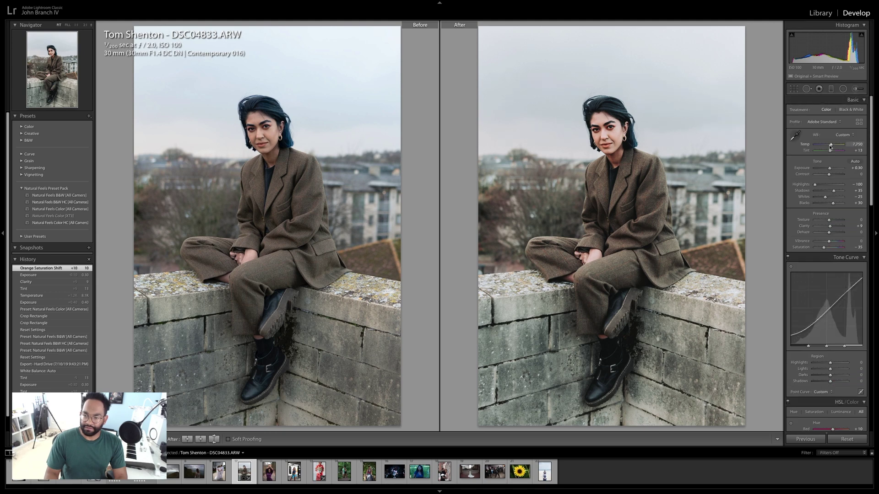
key(Up)
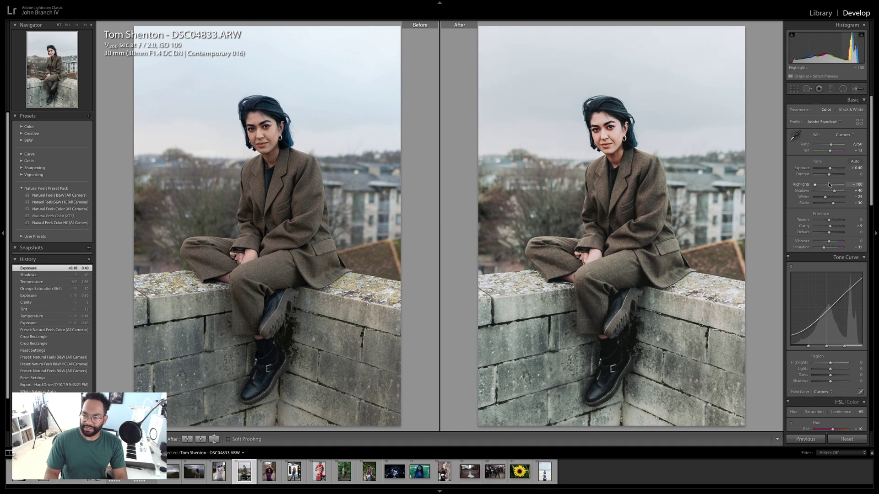
key(y)
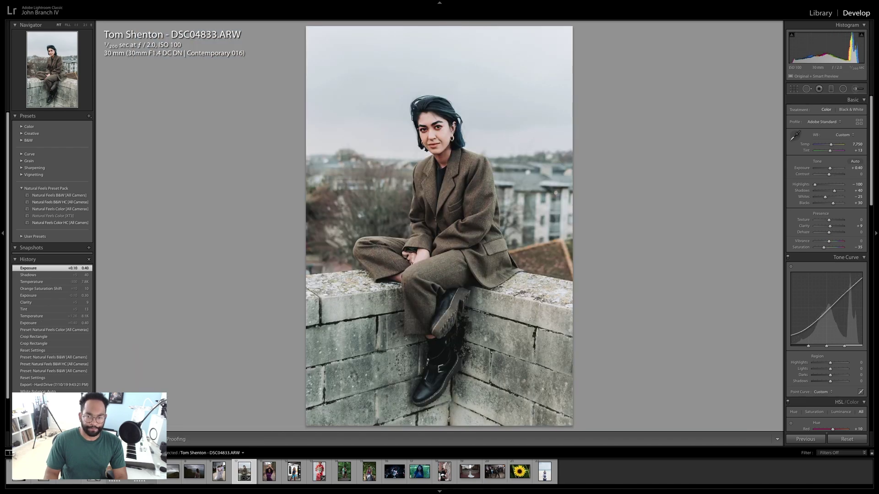
Step: Examine the stone wall portrait's face and hair close up, and review its colour, detail and grain settings
click(467, 149)
drag(465, 157, 465, 184)
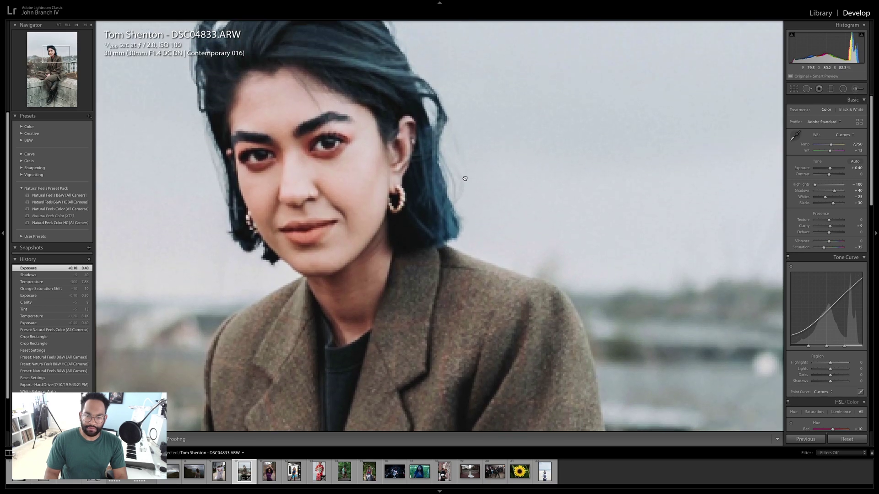
drag(469, 223, 563, 260)
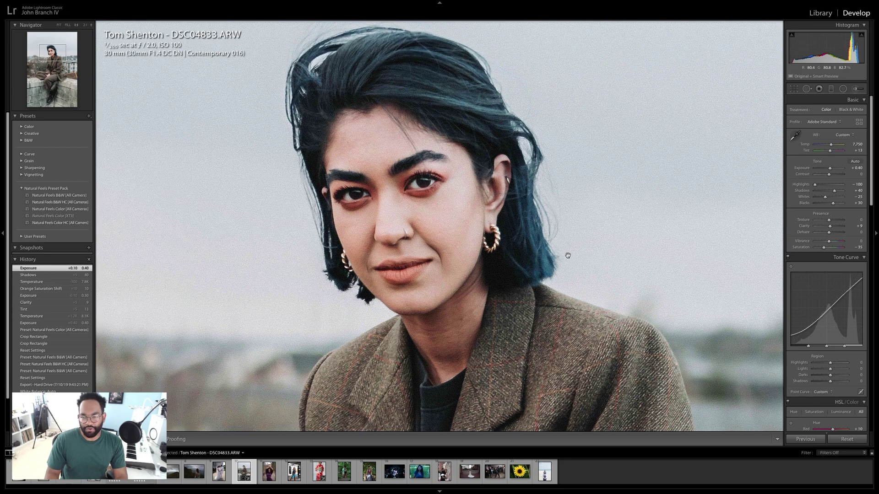
click(568, 256)
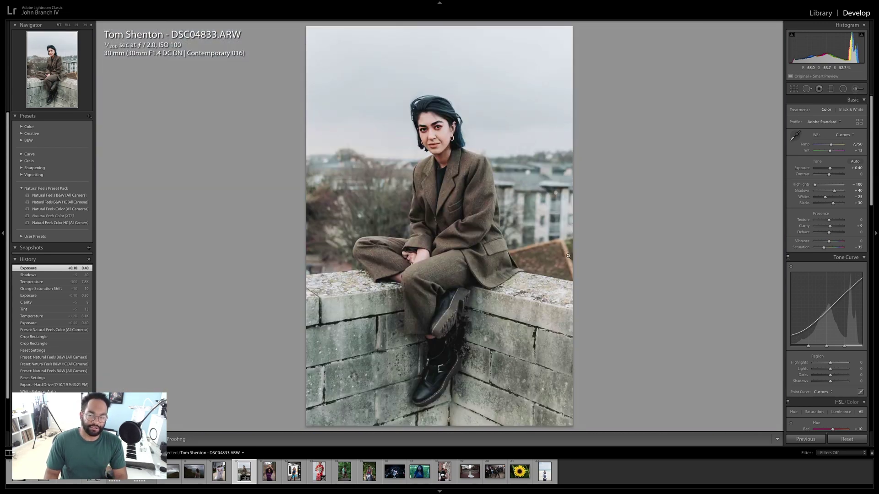
scroll(806, 279, down, 10)
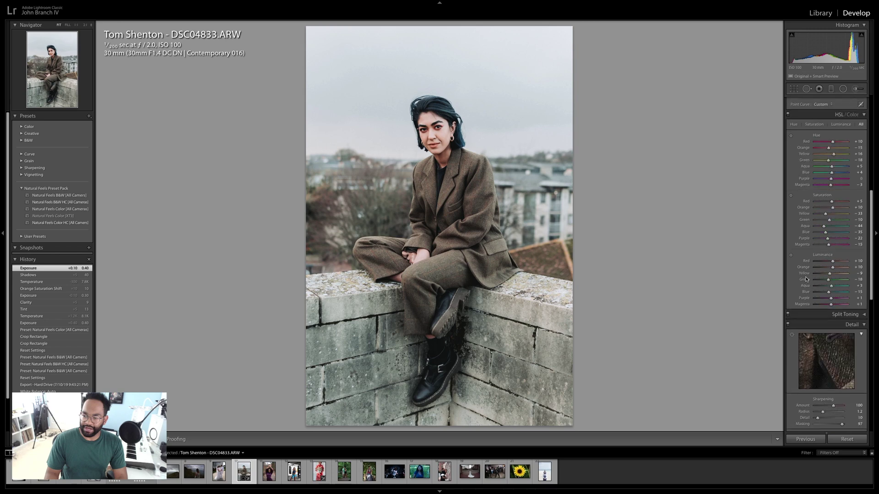
scroll(805, 279, down, 6)
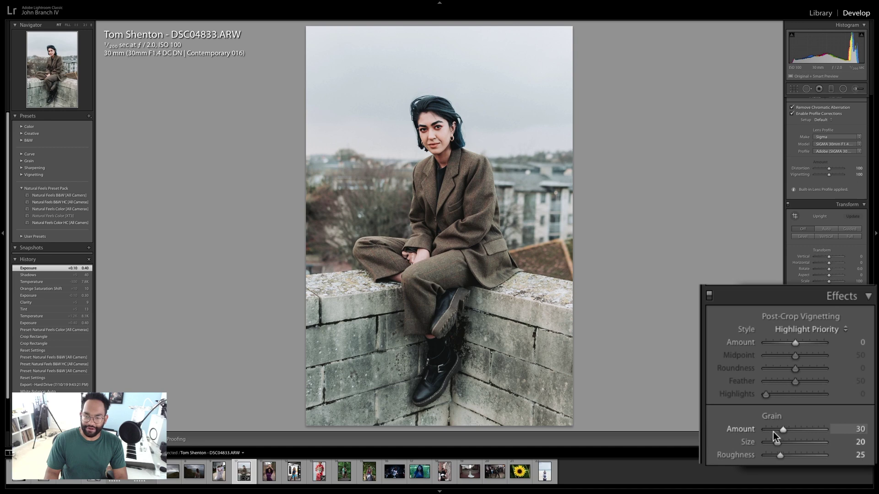
Step: Try the stone wall portrait with Grain Amount at 0, check the face close up, and undo the grain change
click(353, 67)
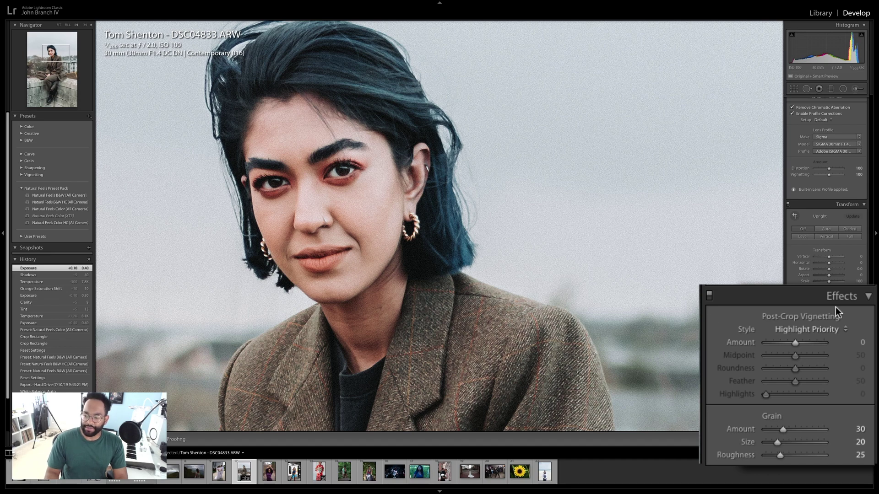
drag(782, 430, 748, 430)
click(507, 230)
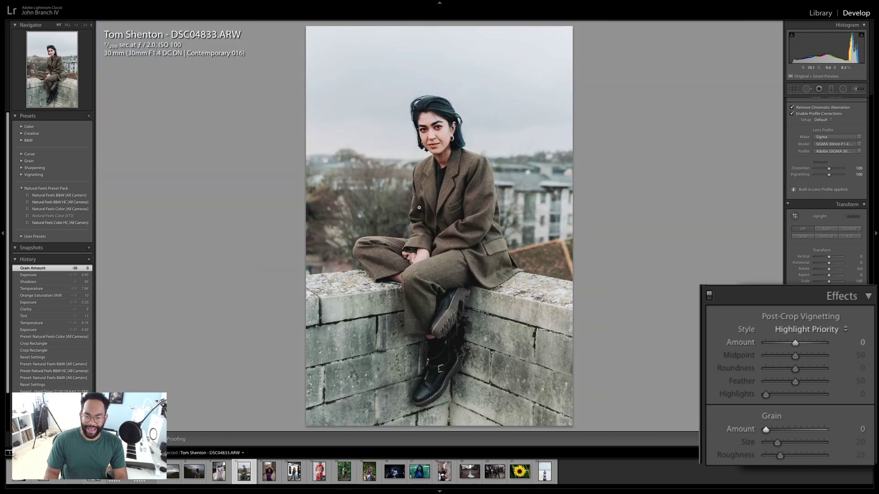
click(465, 122)
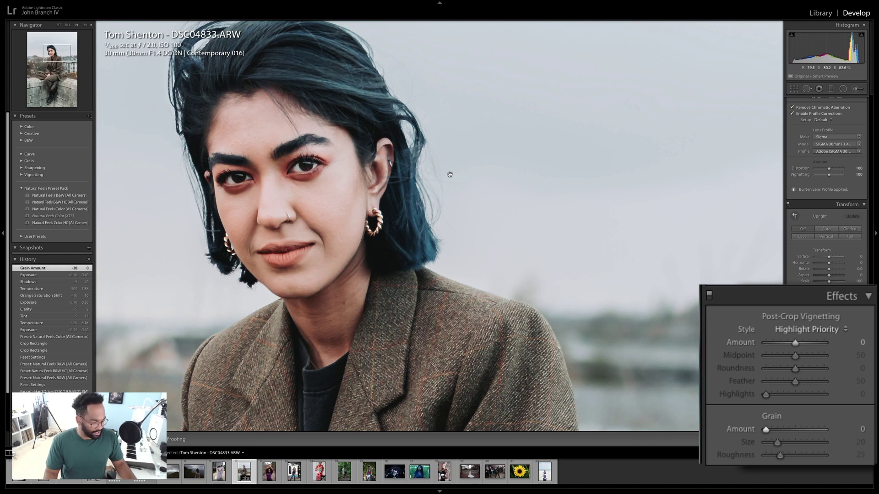
key(ctrl+z)
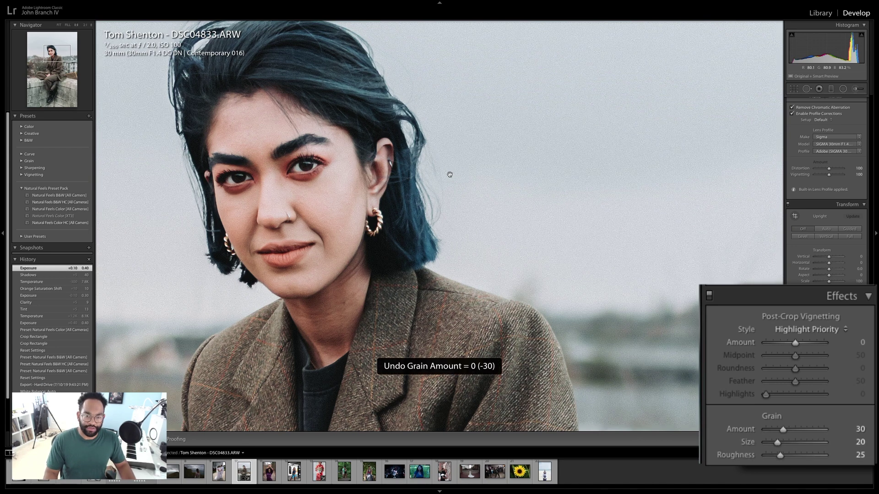
click(488, 201)
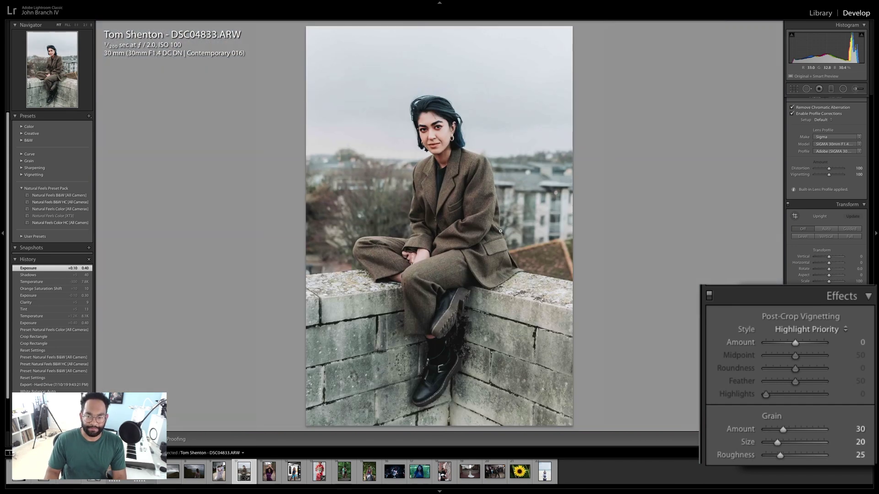
Step: Open the beach portrait of the woman in denim overalls for developing and apply the Natural Feels Color (All Cameras) preset
click(819, 14)
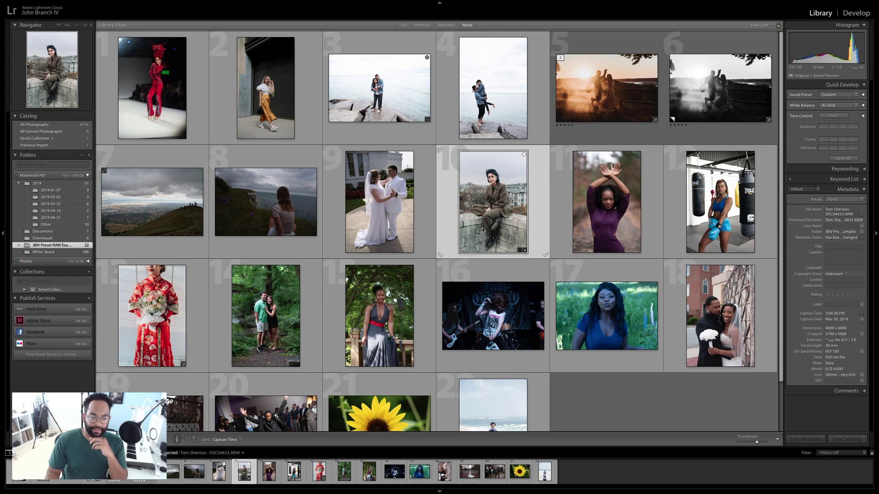
scroll(490, 320, down, 3)
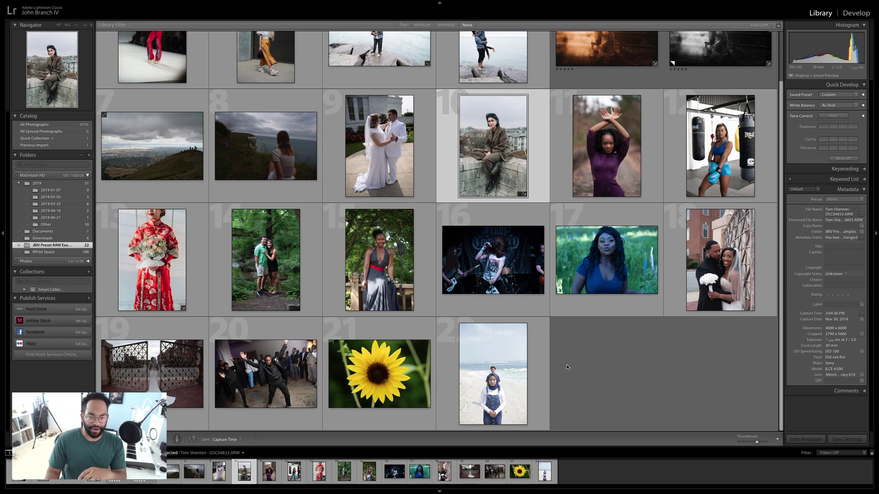
click(502, 371)
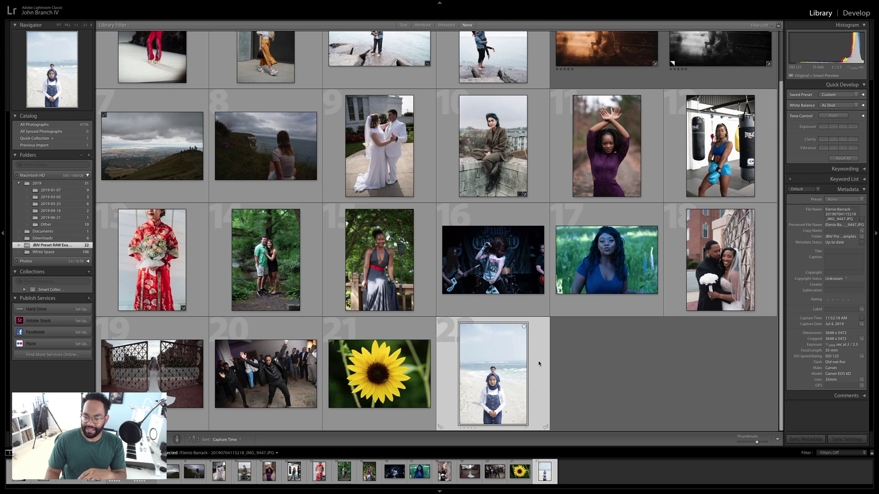
click(854, 13)
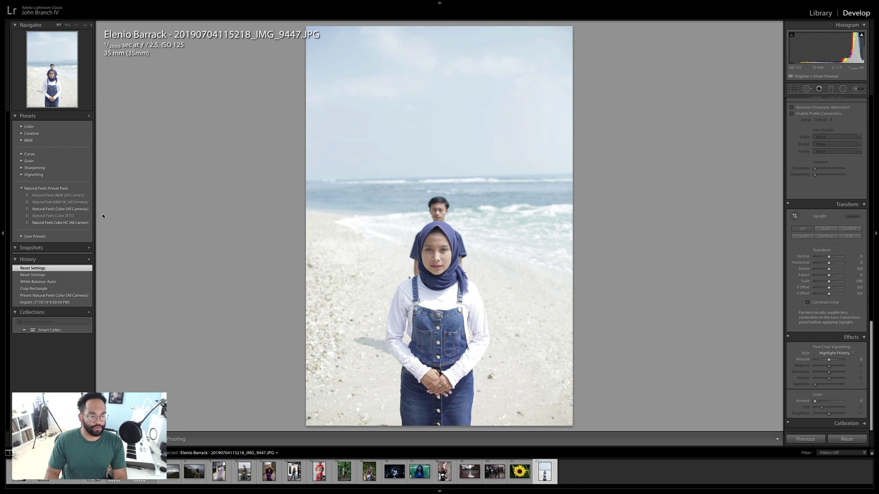
click(89, 210)
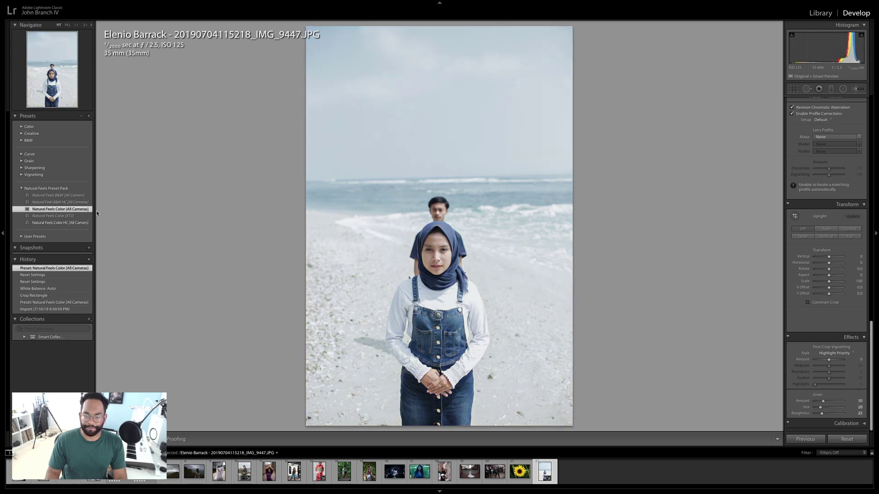
Step: Level the beach portrait with Upright, and set its Temp to +20 and Exposure to -0.30
click(801, 236)
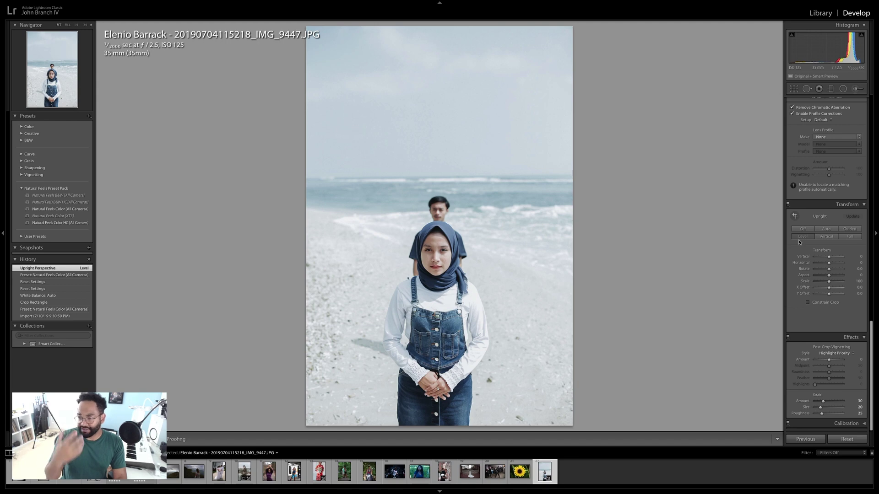
scroll(801, 229, up, 15)
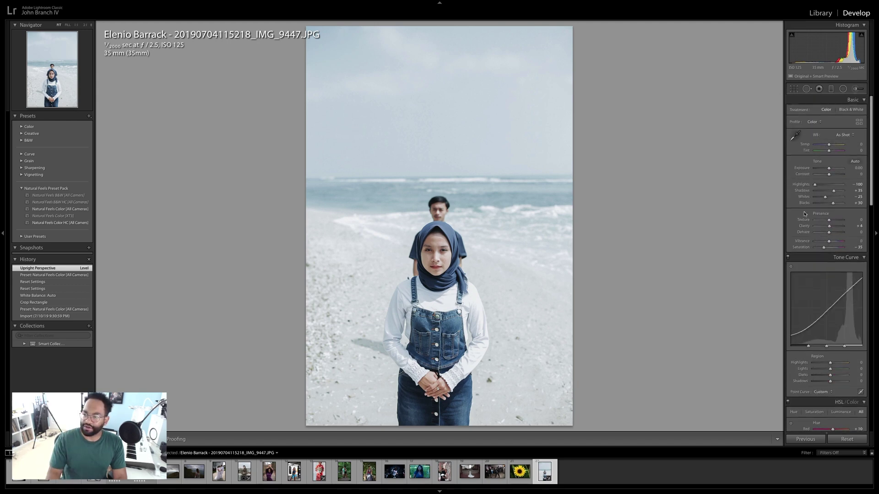
drag(828, 145, 832, 147)
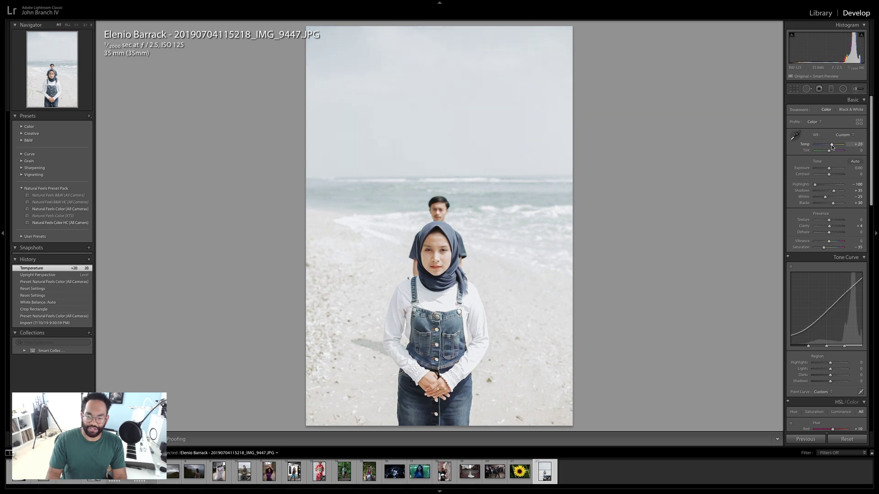
drag(828, 168, 829, 169)
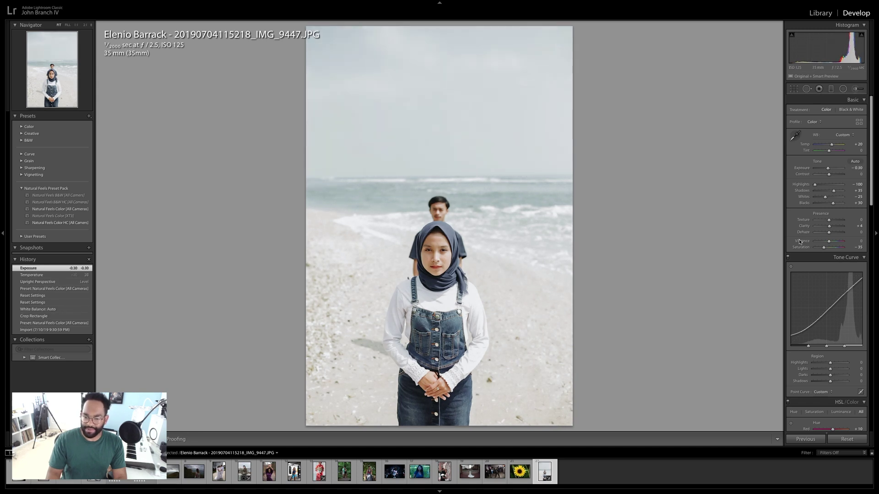
Step: Compare the beach portrait before and after side by side, examining both versions close up
scroll(797, 242, down, 15)
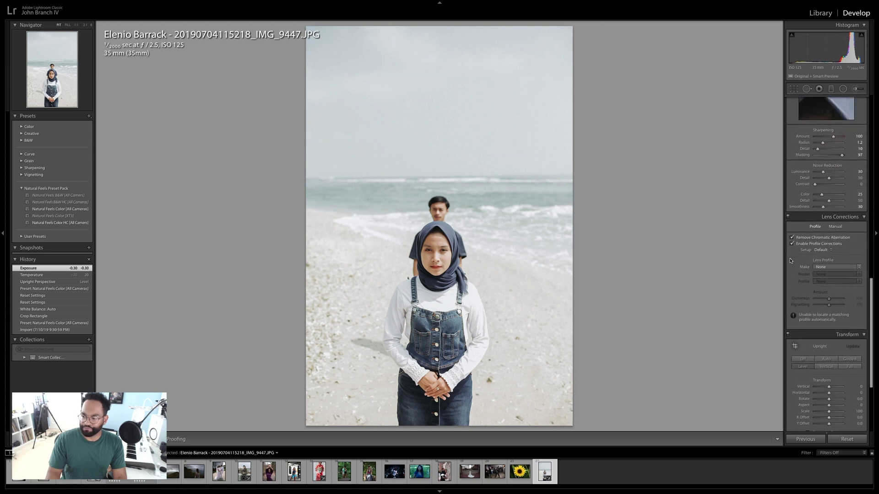
scroll(790, 258, down, 5)
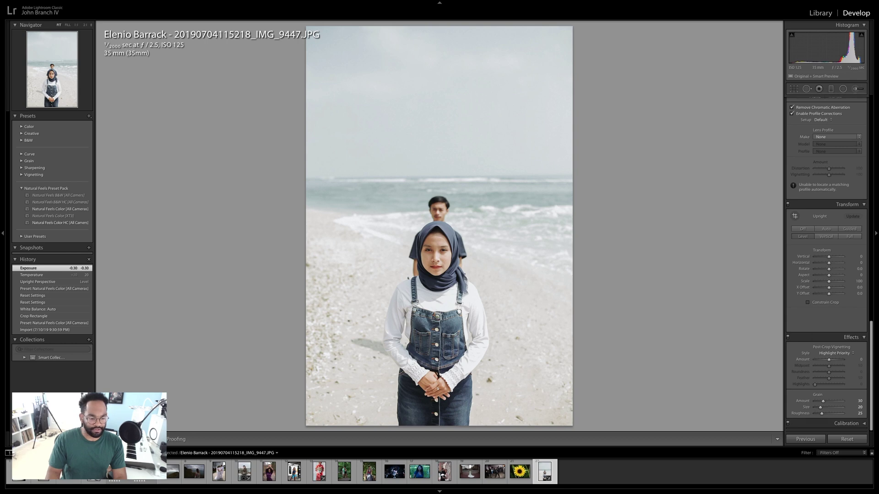
key(y)
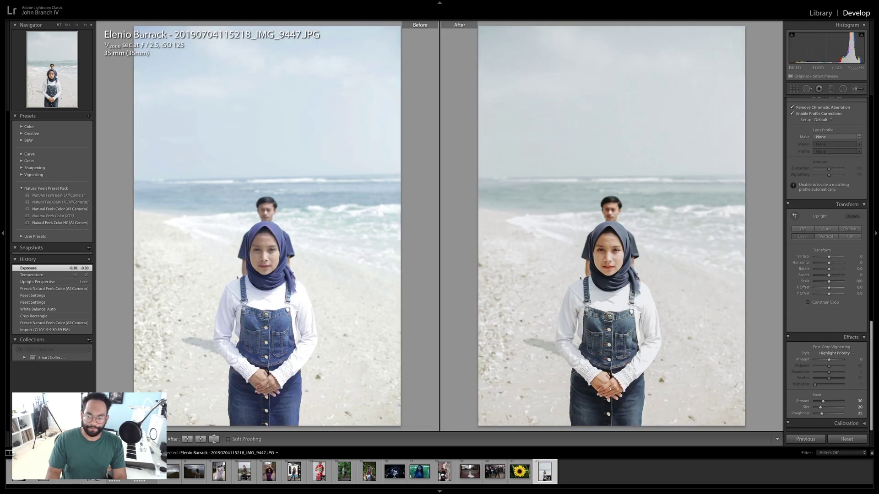
click(251, 245)
drag(293, 331, 274, 219)
drag(320, 394, 306, 363)
click(305, 363)
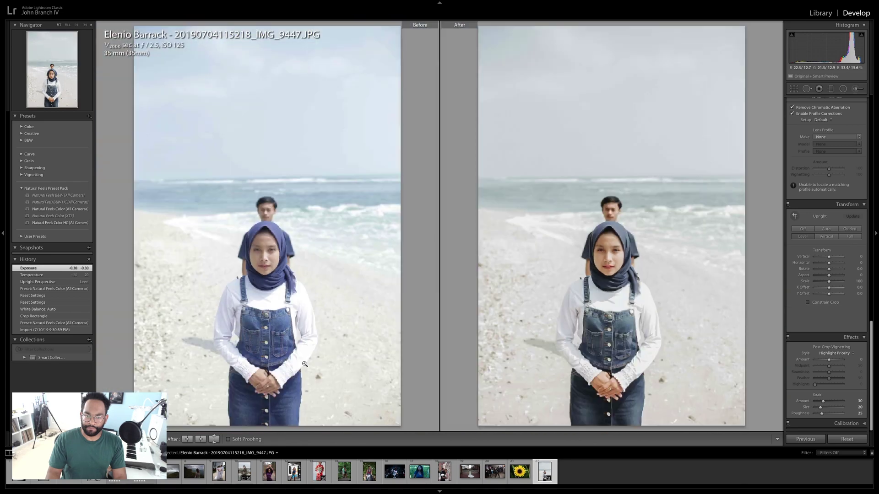
Step: Crop the beach portrait tighter from its upper edge at the original aspect ratio, and compare it with the before version
click(792, 88)
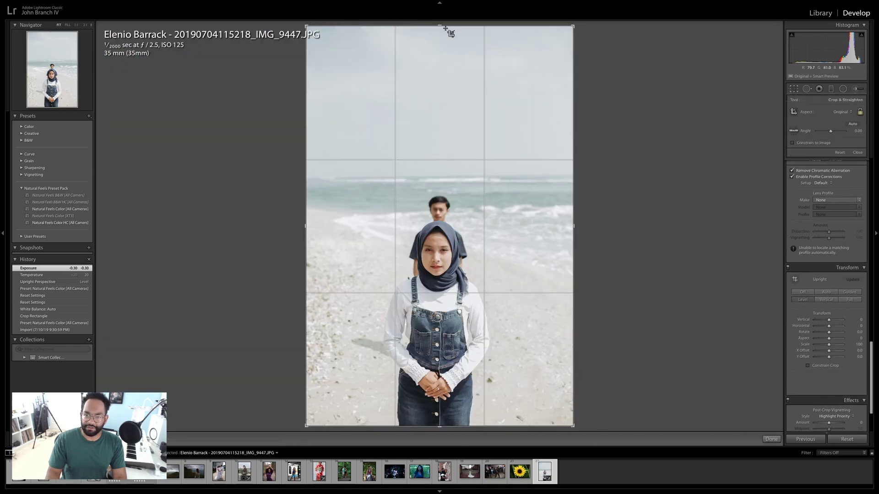
drag(443, 32, 445, 46)
key(Return)
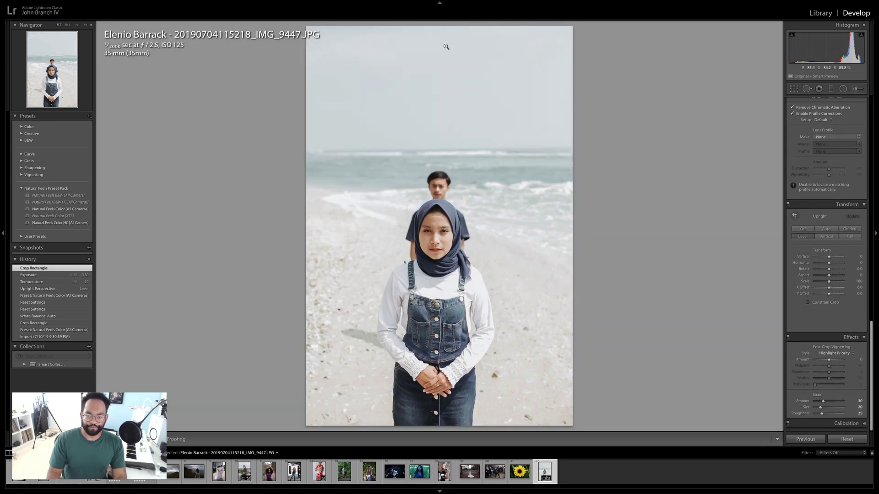
key(y)
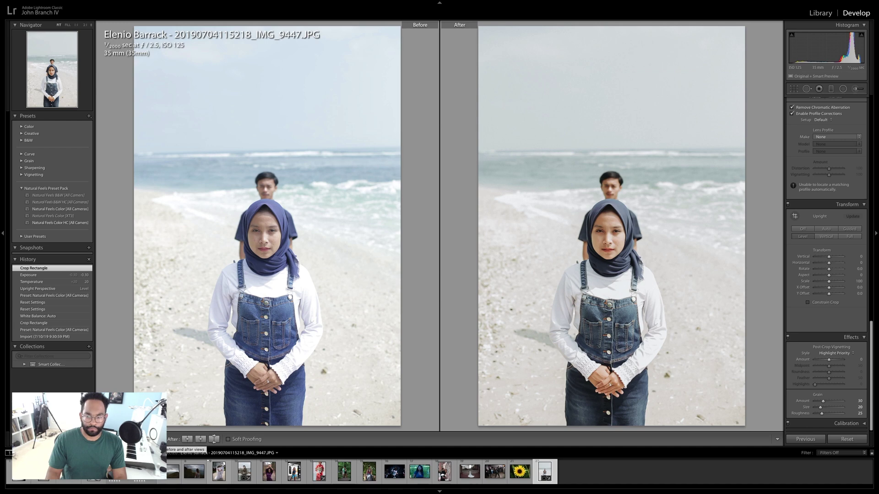
key(y)
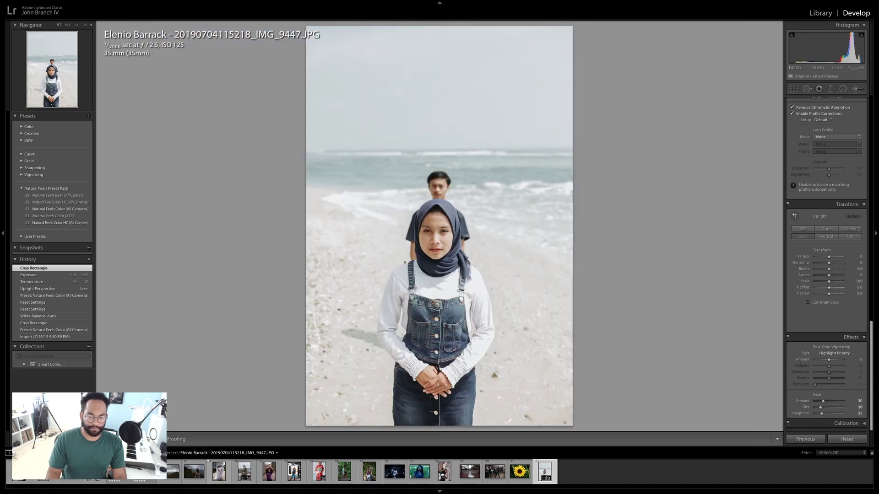
Step: Open the photo of the woman in the orange skirt for developing and apply the Natural Feels Color (All Cameras) preset
click(820, 13)
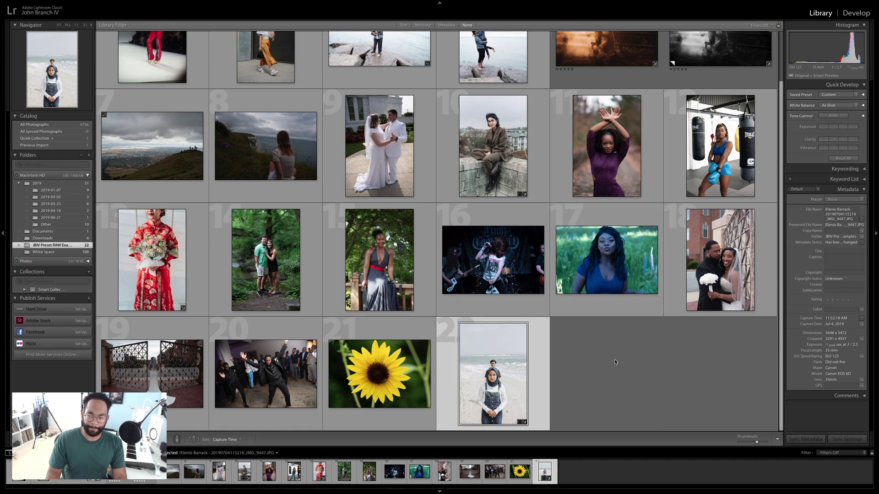
scroll(614, 362, up, 3)
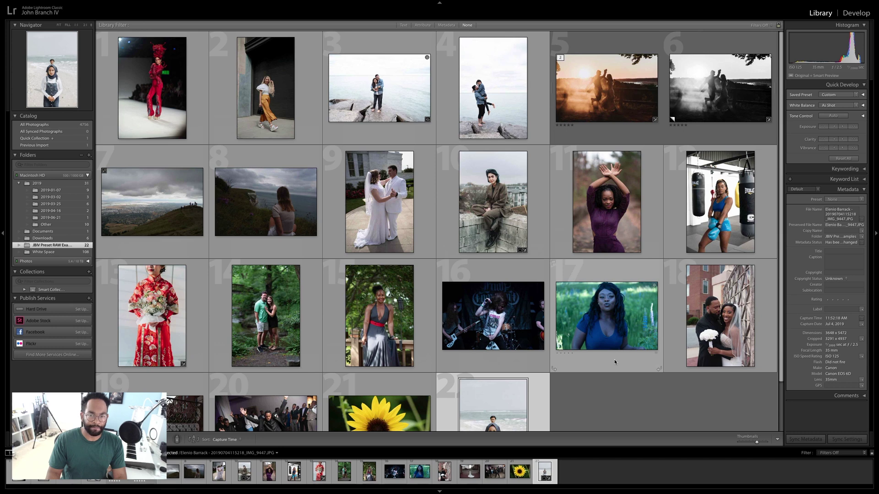
click(170, 101)
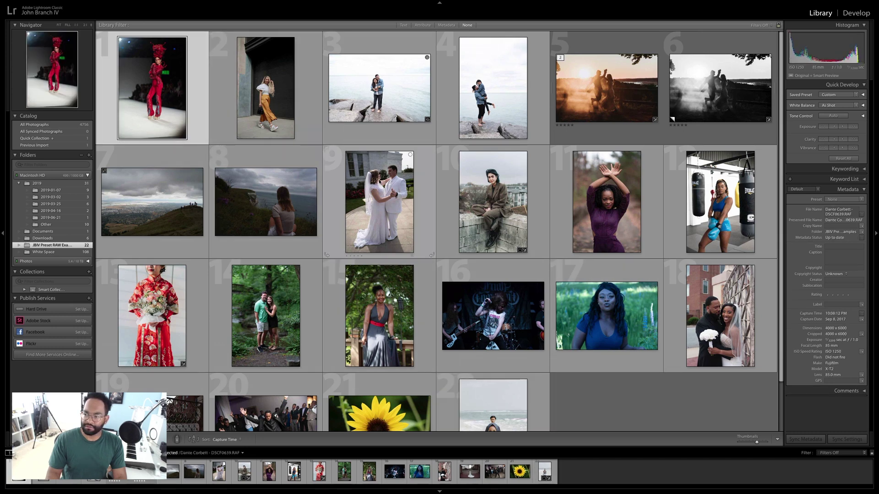
click(251, 95)
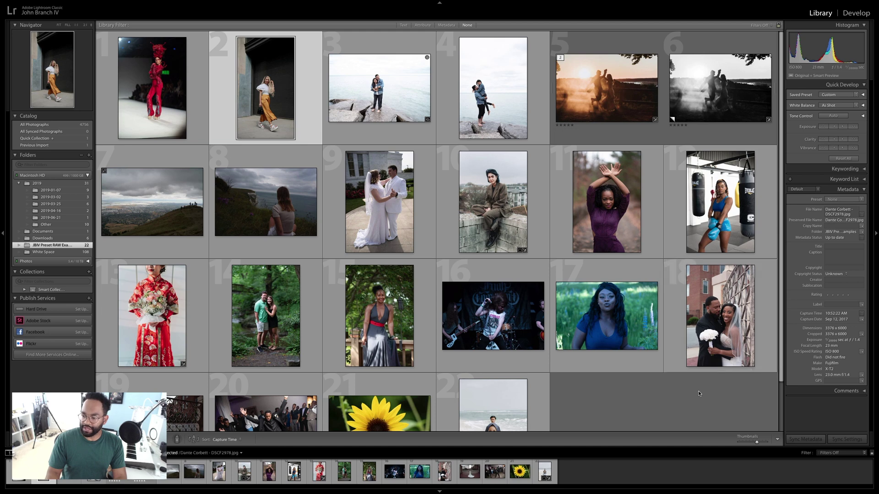
click(854, 17)
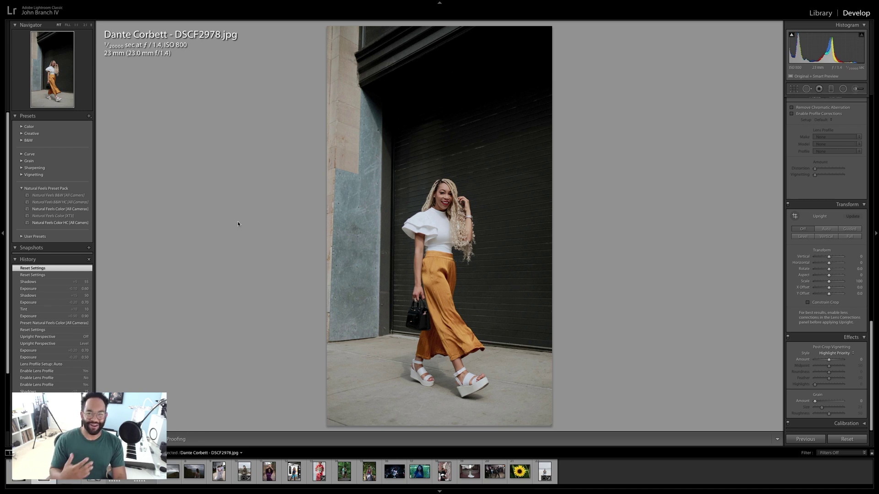
click(87, 209)
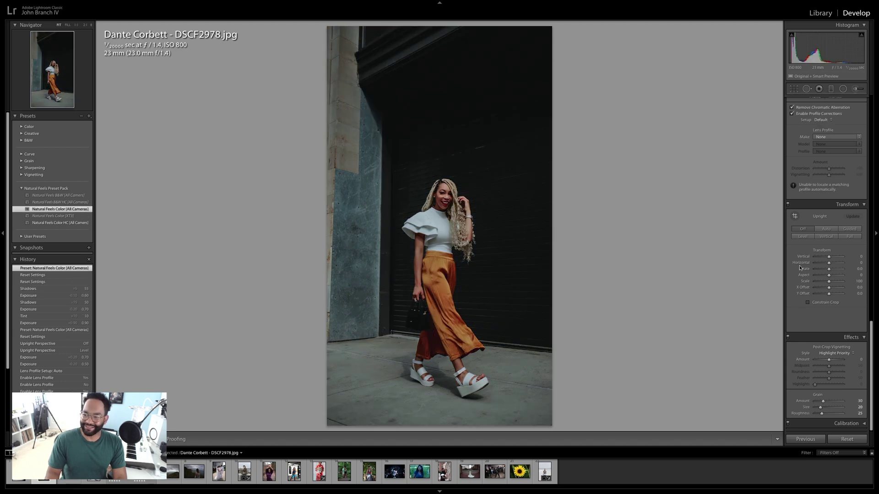
Step: Set the orange skirt photo's Exposure to +1.00 and Tint to +5
scroll(800, 268, up, 10)
drag(831, 168, 835, 172)
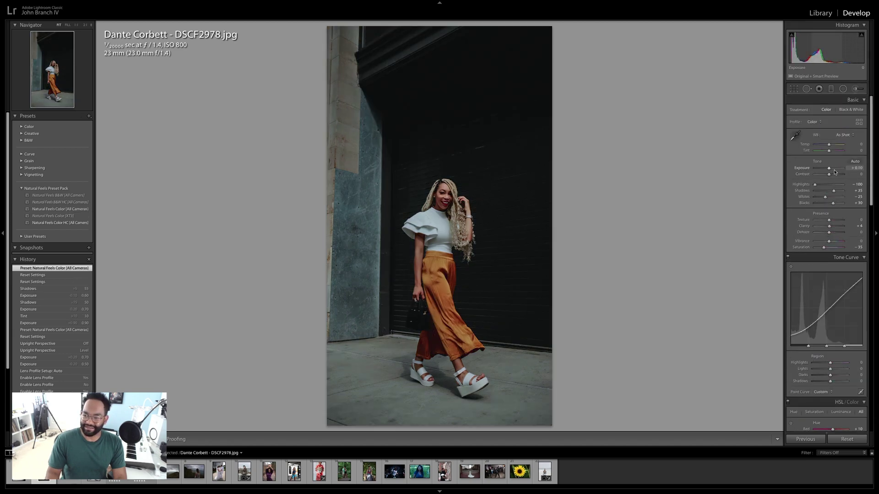
scroll(834, 171, up, 7)
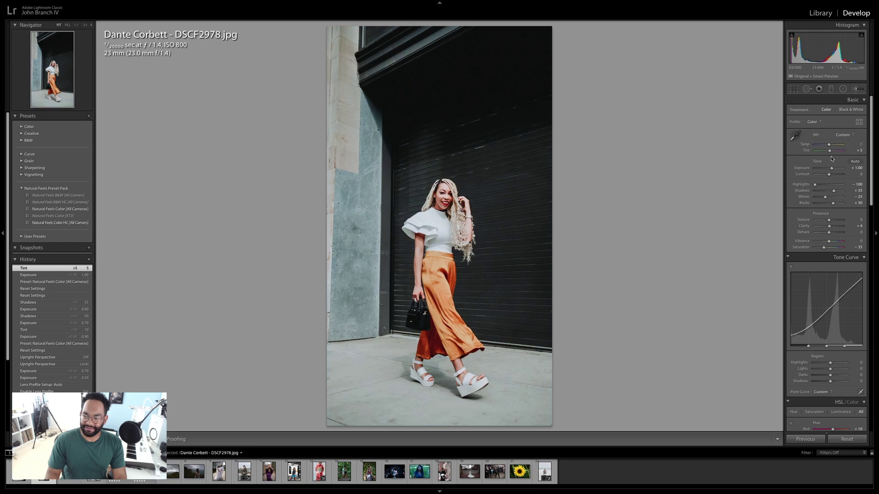
Step: Set the orange skirt photo's Shadows to +45, Exposure to +0.80 and Tint to +5, comparing it with the before version
drag(830, 151, 835, 194)
key(Down)
key(y)
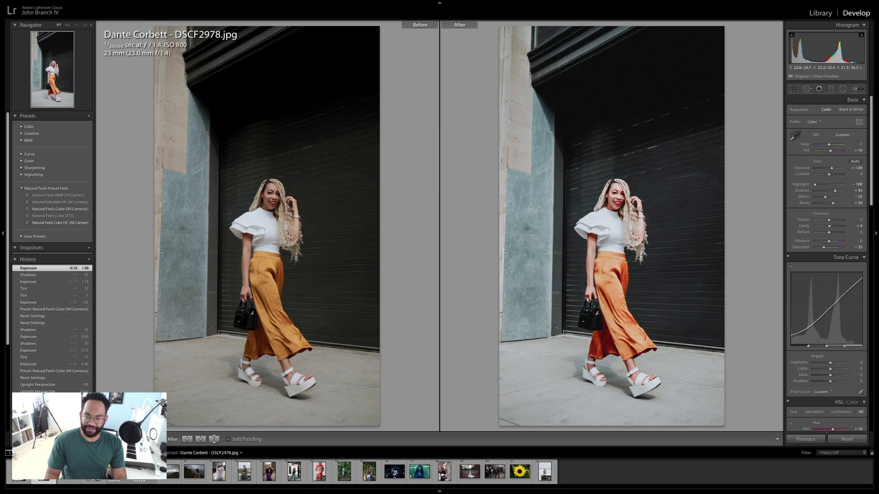
key(Down)
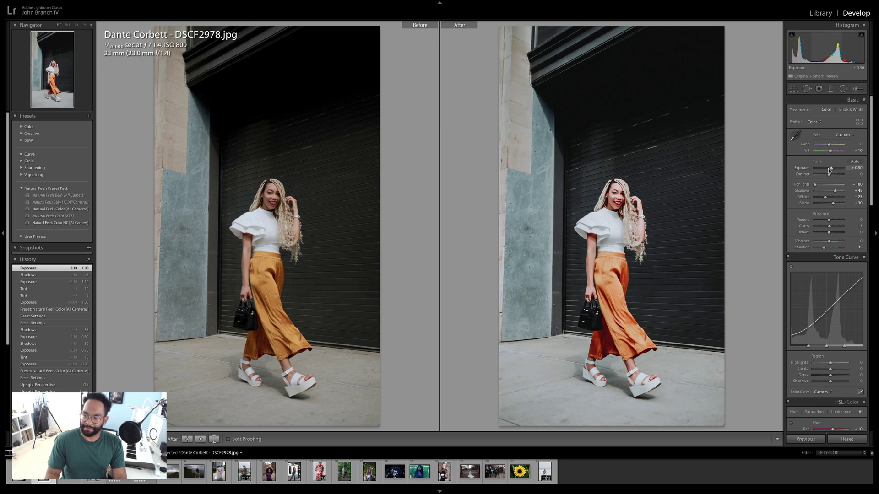
key(Down)
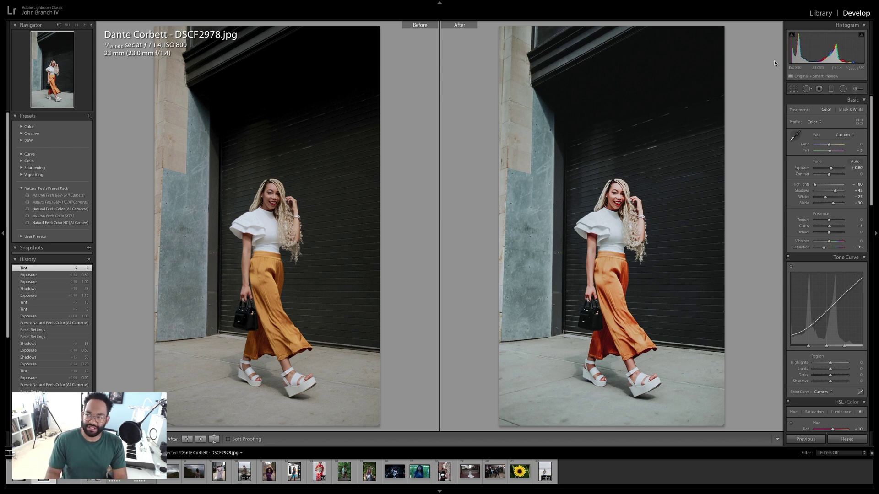
key(y)
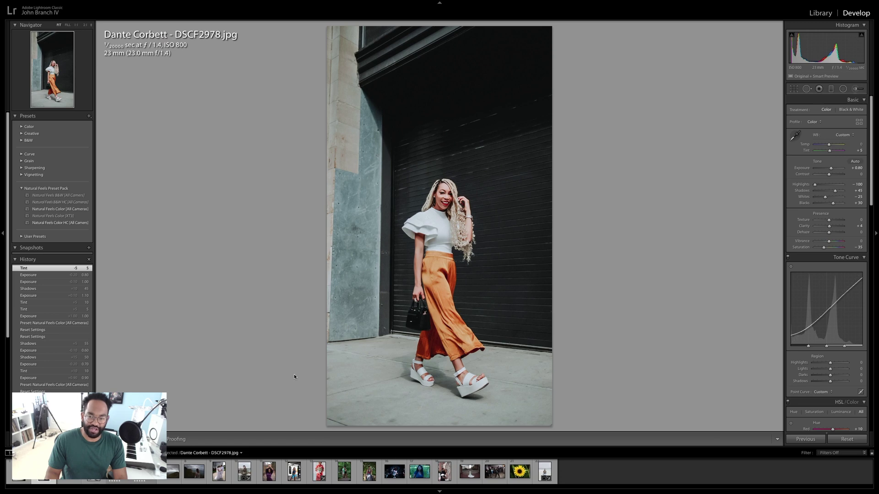
Step: Open the blue-tinted photo of the woman in the meadow from the library for developing
click(817, 15)
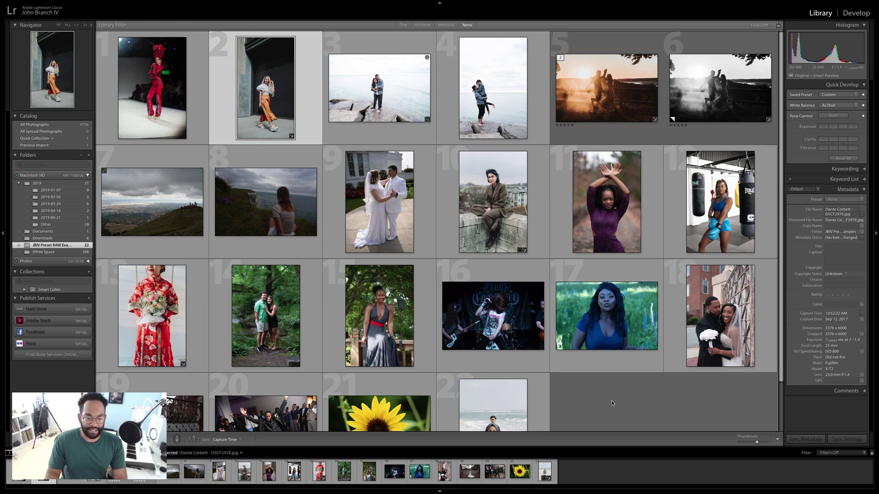
scroll(612, 403, down, 3)
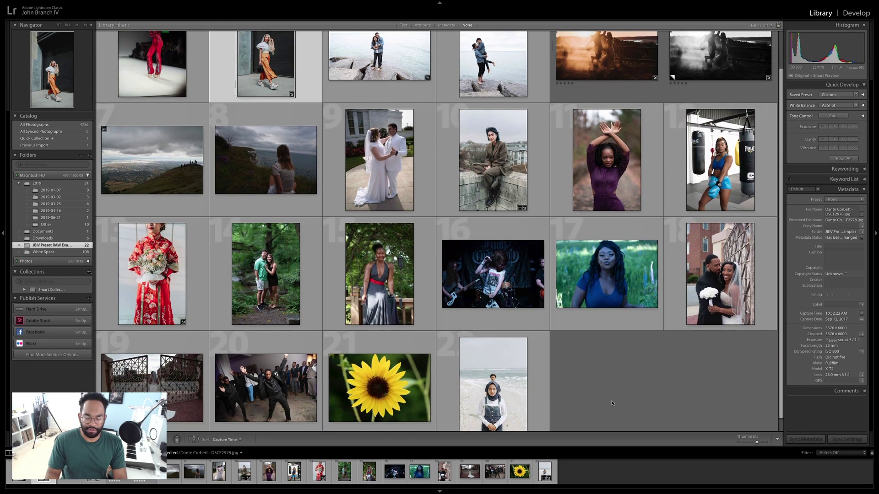
scroll(612, 403, down, 1)
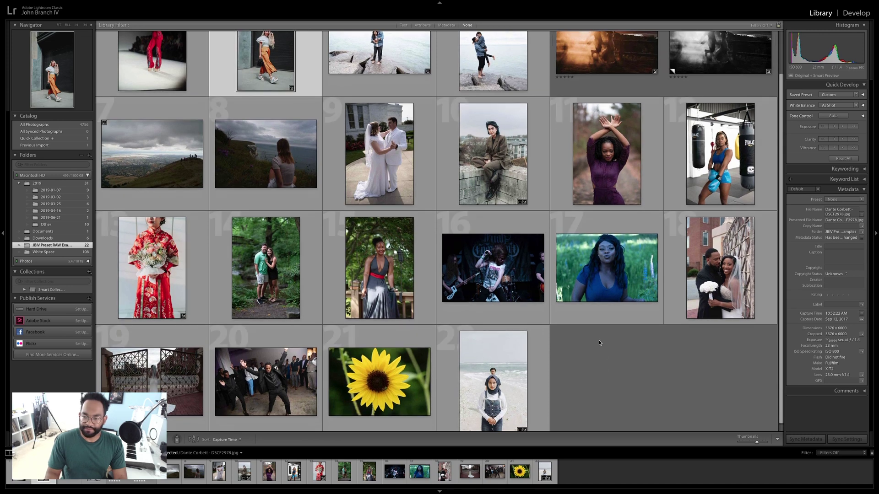
click(583, 295)
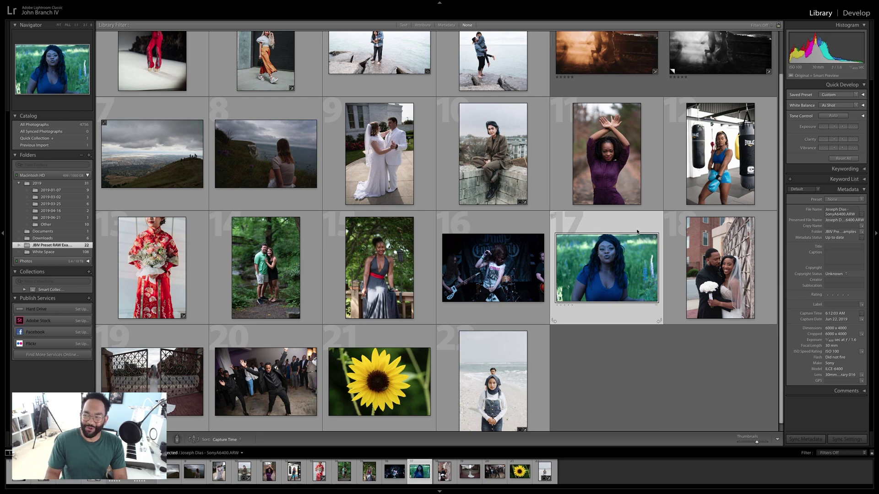
key(d)
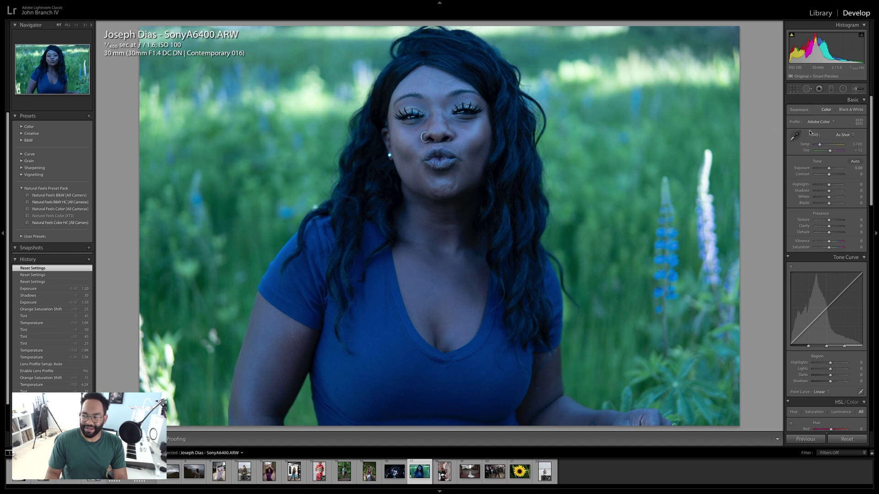
Step: Set the meadow portrait's white balance to Auto and apply the Natural Feels Color (All Cameras) preset
click(840, 136)
click(833, 142)
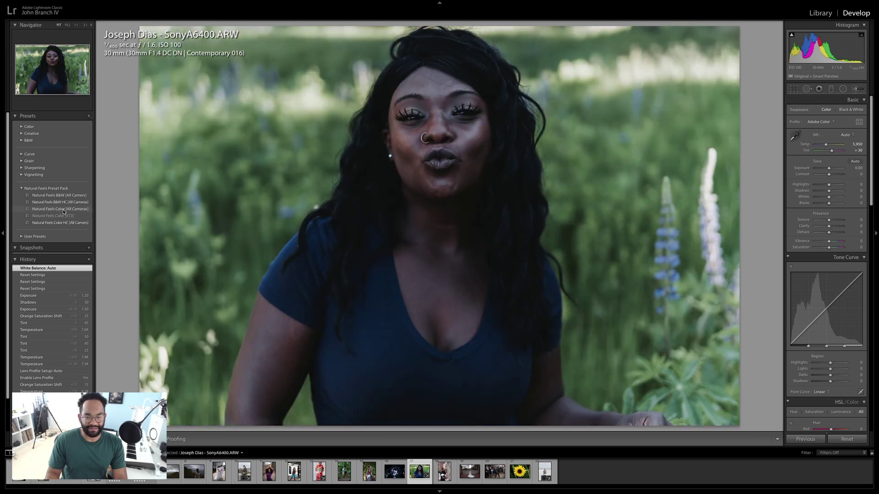
click(64, 209)
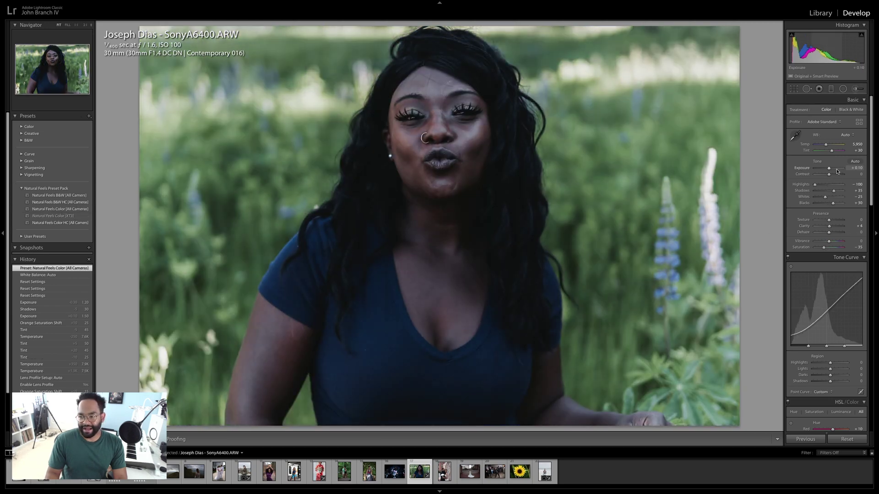
Step: Set the meadow portrait's Exposure to +1.10, Temp to 7,350 and Tint to +40
scroll(837, 171, up, 2)
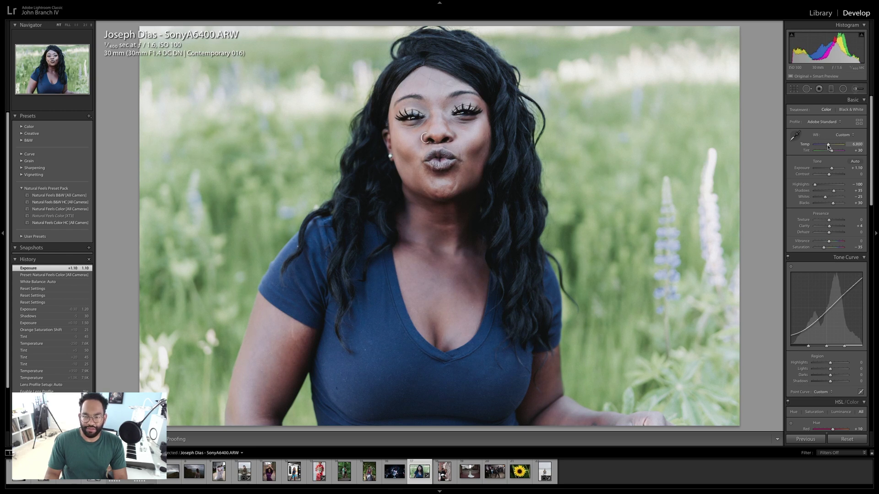
drag(829, 146, 828, 147)
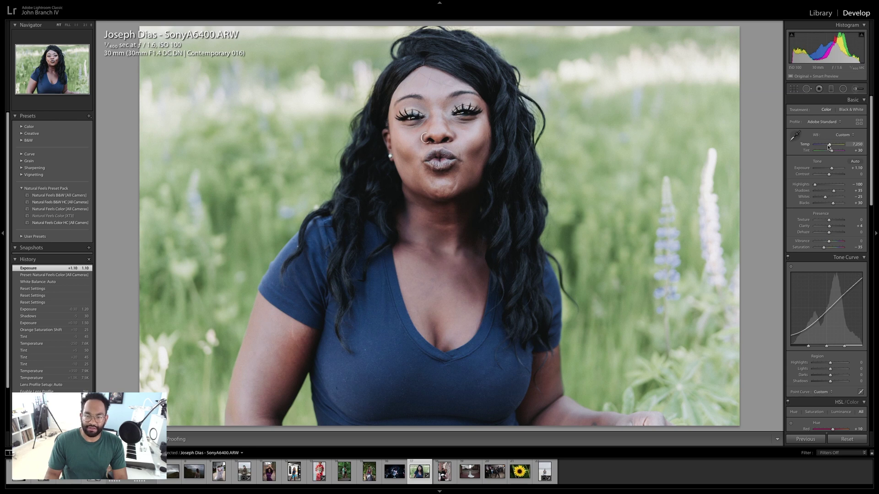
drag(829, 148, 828, 147)
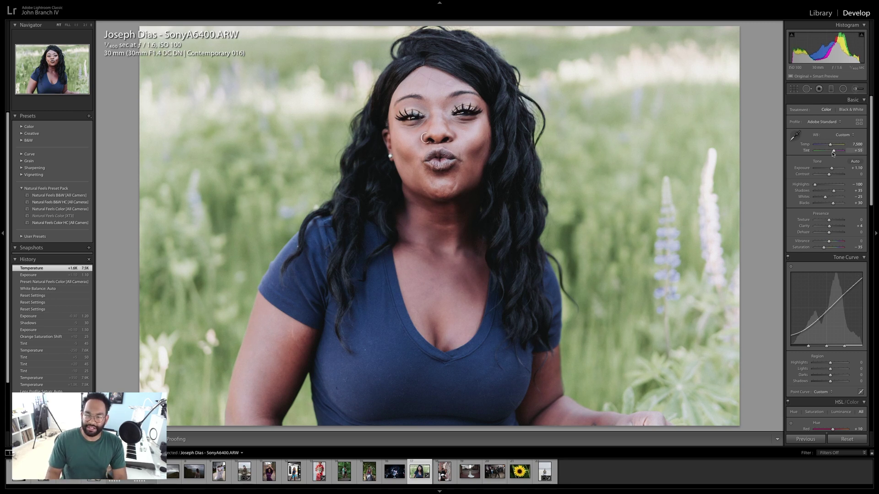
drag(832, 154, 832, 153)
Step: Set the Orange saturation of the meadow portrait to +35 in the HSL adjustments
scroll(807, 215, down, 5)
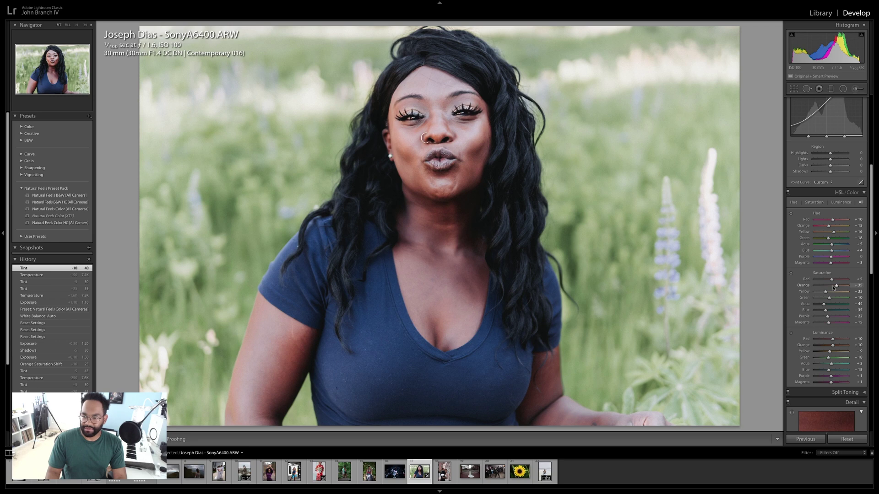
drag(833, 287, 833, 288)
scroll(833, 287, up, 5)
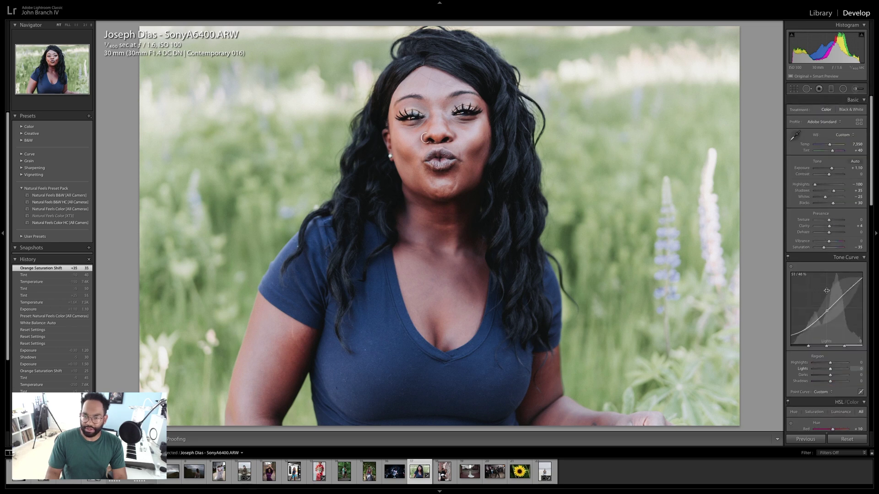
Step: Refine the meadow portrait to Shadows +45, Tint +45, Temp 7,600 and Exposure +1.10, and compare it with the before version
drag(832, 168, 839, 192)
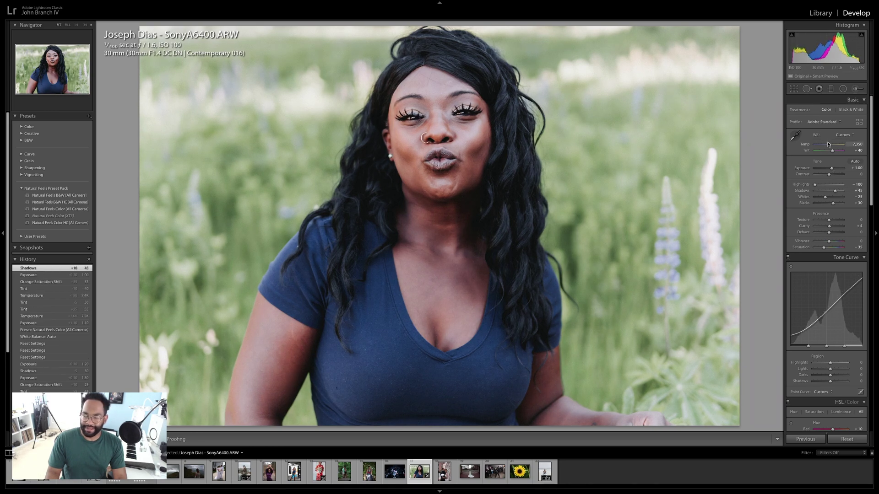
drag(831, 150, 832, 147)
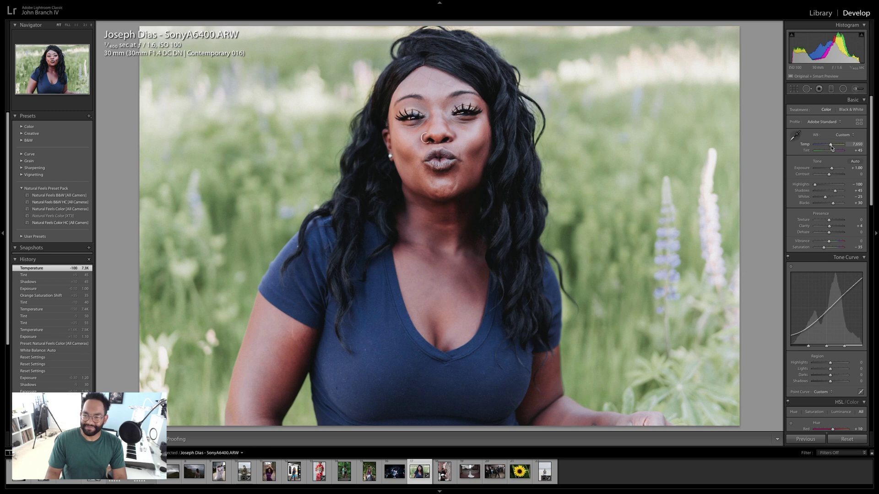
drag(832, 148, 834, 168)
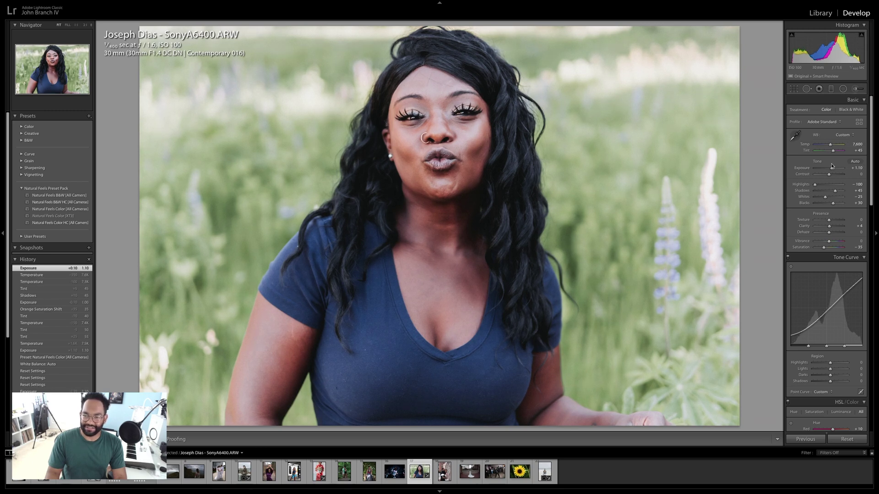
key(y)
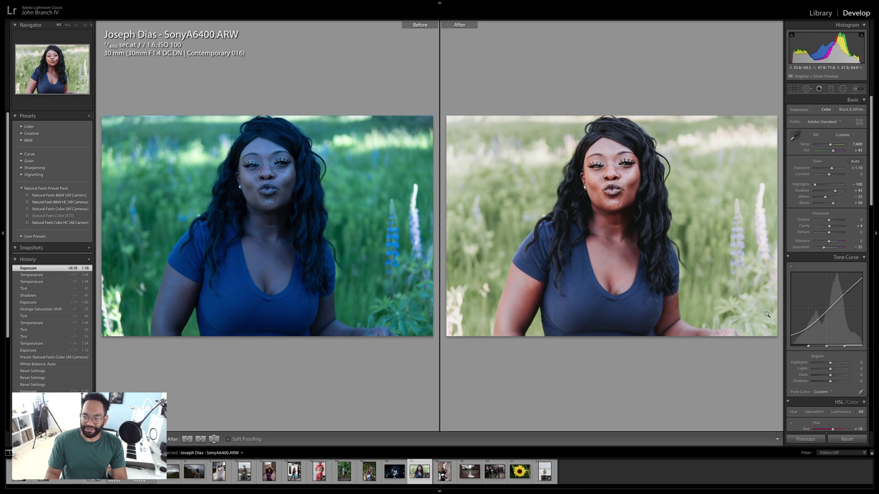
Step: Paint over the woman with an Adjustment Brush using the Temp effect at size 9.0, and set the brush's Temp to 12
click(855, 89)
click(843, 110)
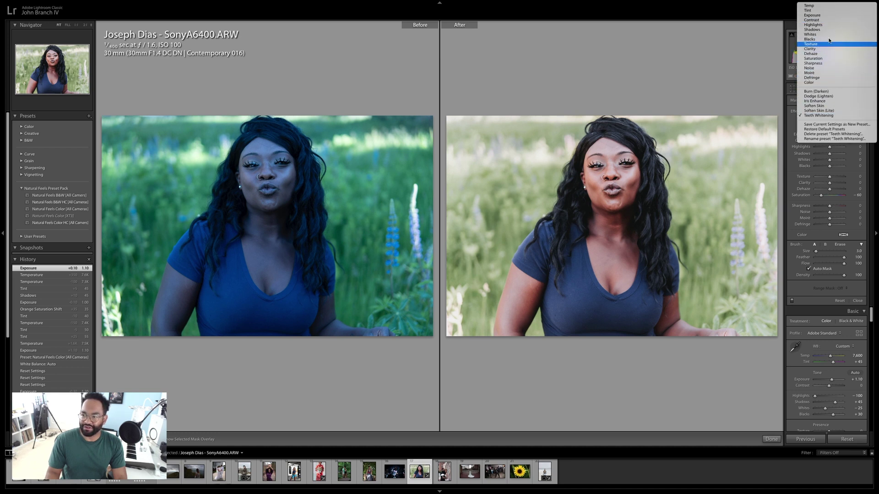
click(817, 6)
scroll(567, 276, up, 4)
scroll(502, 328, up, 2)
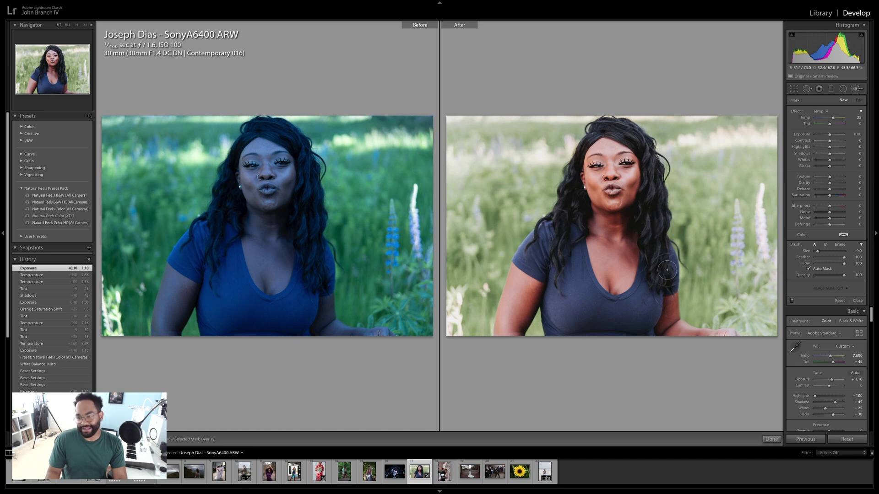
drag(609, 133, 636, 148)
drag(832, 118, 831, 119)
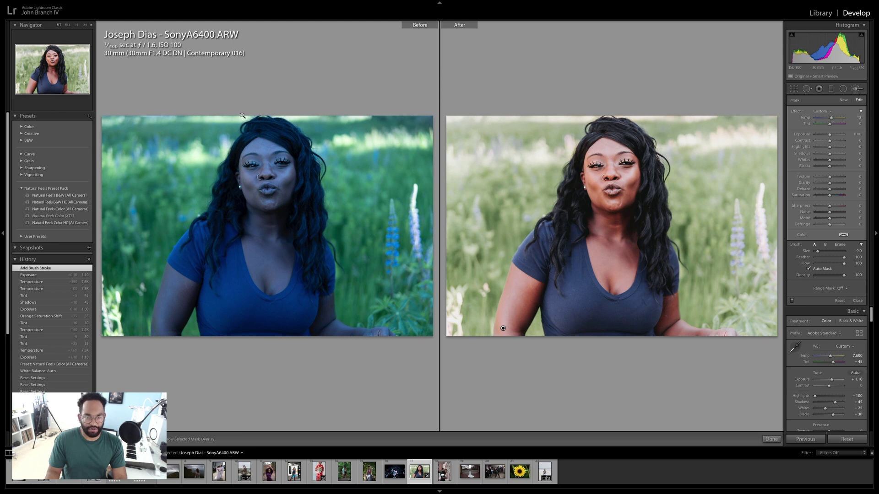
click(854, 88)
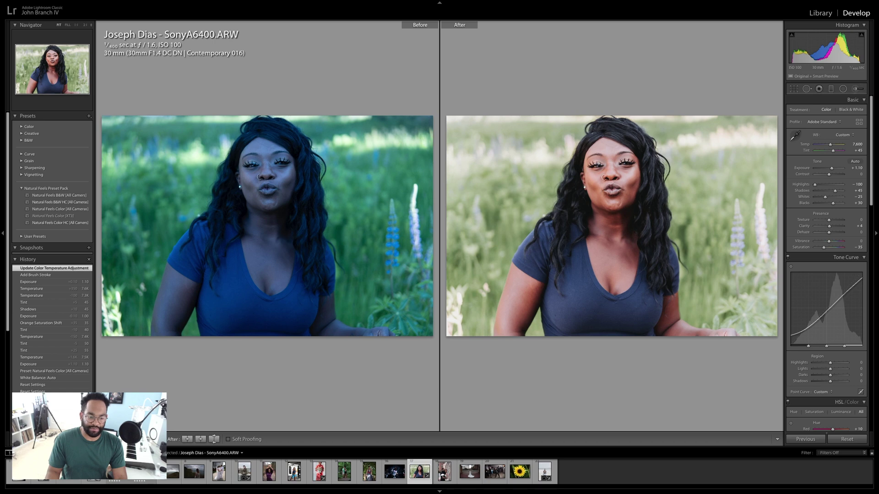
Step: Set the portrait's overall Temp to 5,900 and extend the existing Temp brush mask over the woman's blue top at size 8.0
key(y)
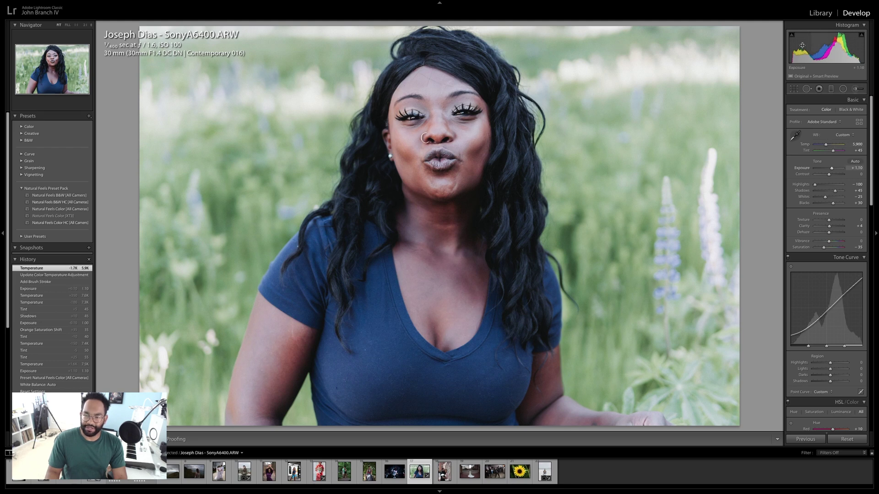
click(857, 90)
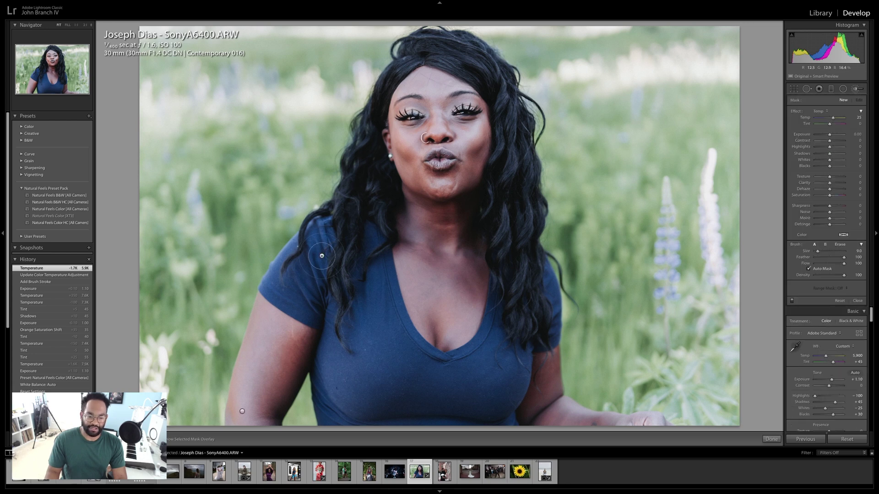
click(242, 411)
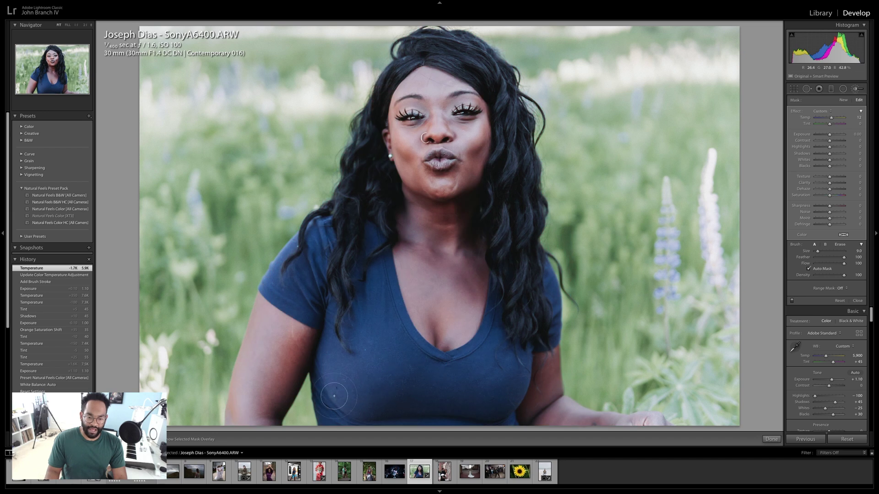
scroll(435, 347, down, 1)
mouse_move(341, 306)
mouse_down()
mouse_move(325, 273)
mouse_move(285, 290)
mouse_move(267, 333)
mouse_move(311, 275)
mouse_up()
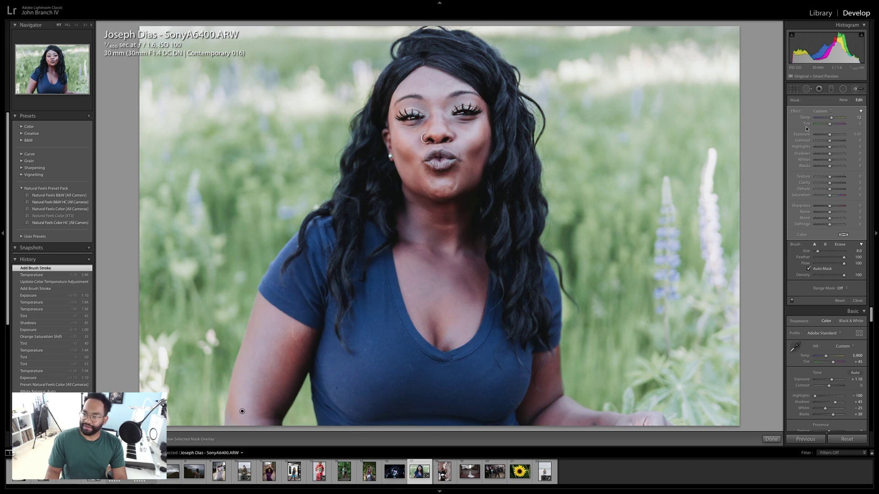
Step: Increase the Temp of the brush adjustment on the woman and compare the portrait with its before version
drag(831, 118, 832, 120)
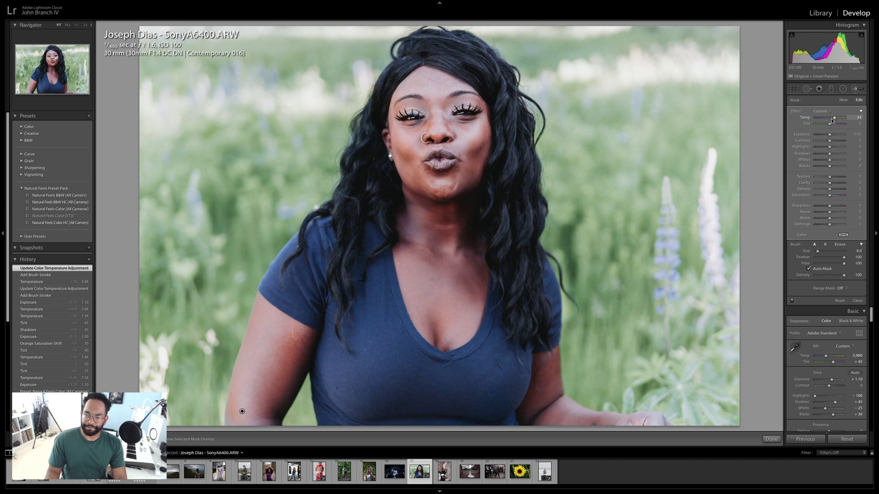
drag(833, 117, 833, 117)
click(855, 89)
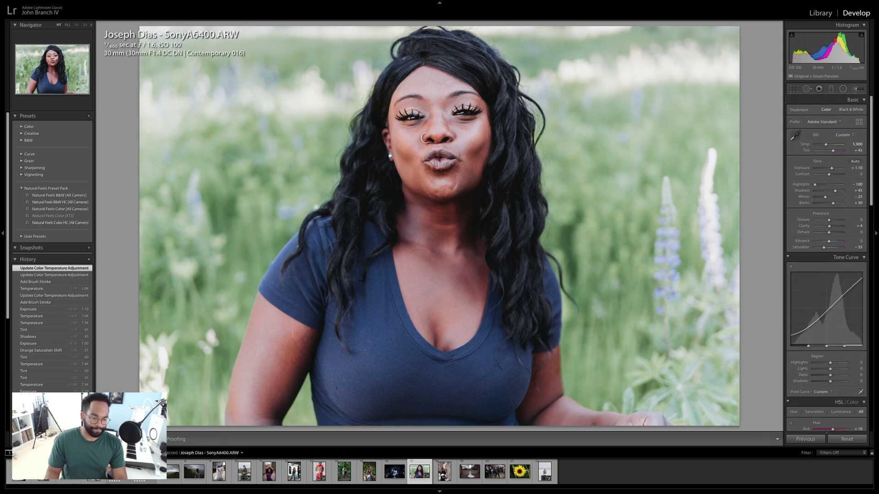
key(y)
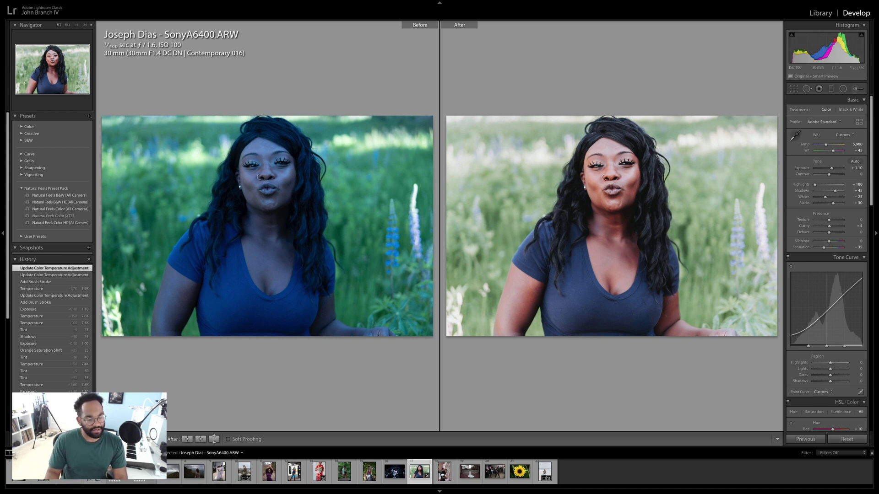
key(y)
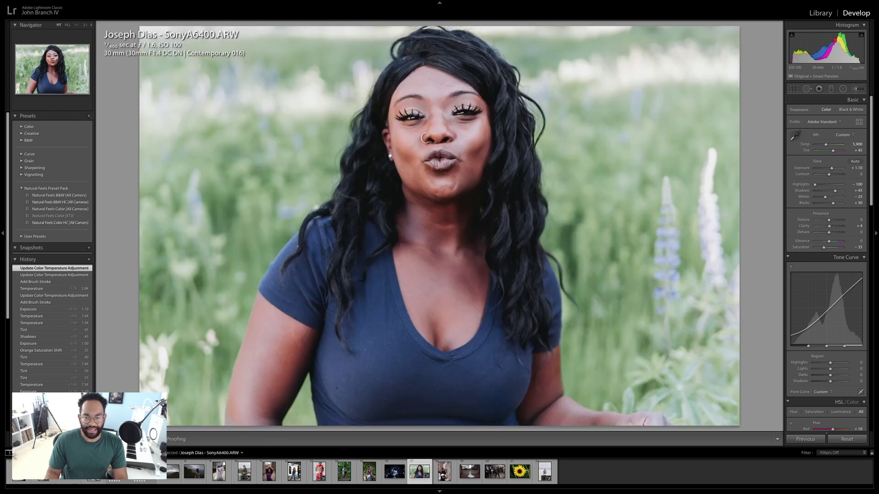
Step: Open the photo of the boxer with blue gloves for developing and bring its Lens Corrections and Transform settings into view
click(824, 14)
click(728, 185)
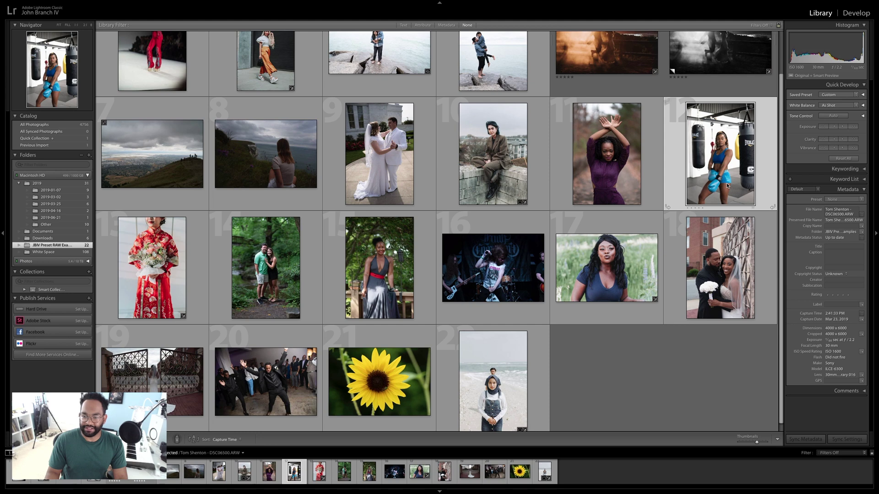
click(853, 16)
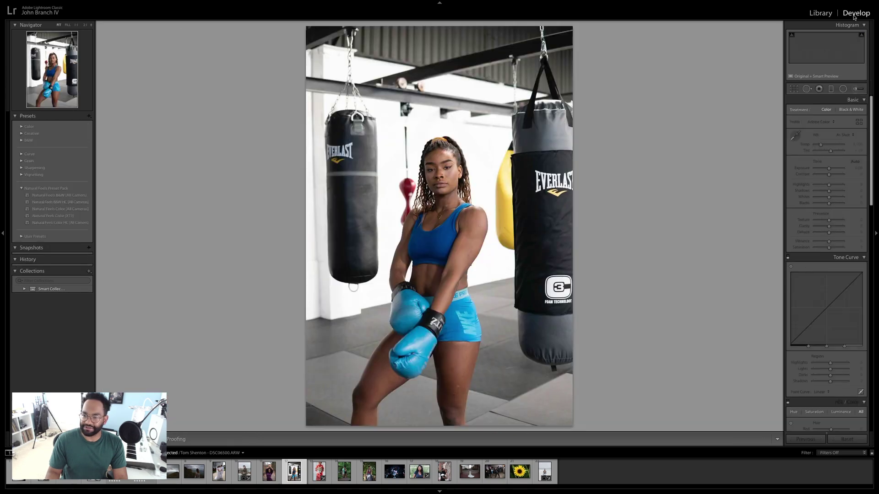
scroll(793, 303, down, 15)
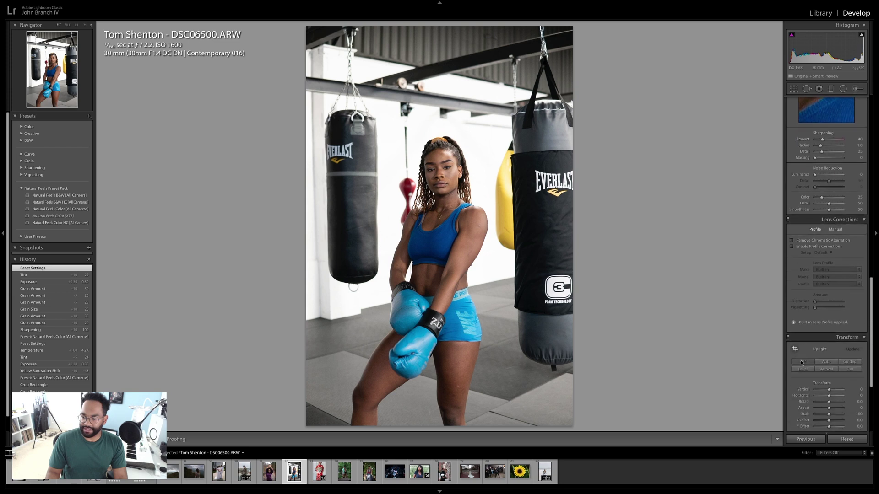
Step: Level the boxer photo with the Upright correction, check its crop, and apply the Natural Feels Color (All Cameras) preset
click(802, 370)
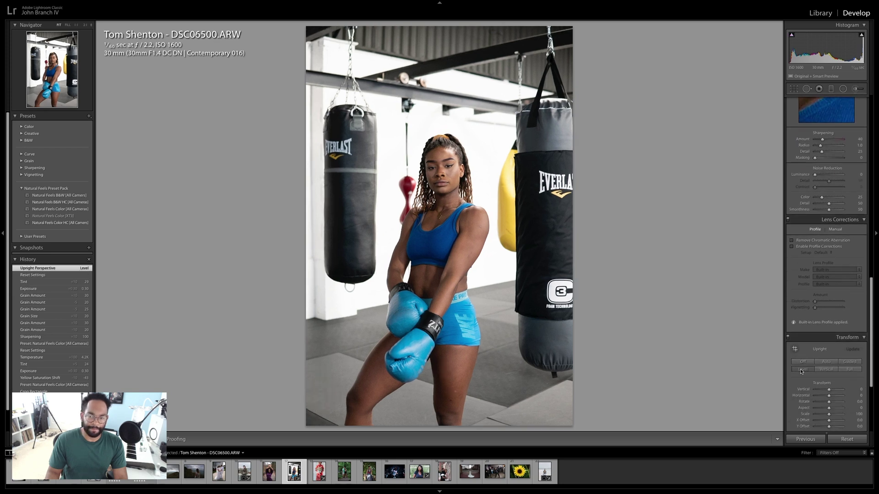
click(793, 90)
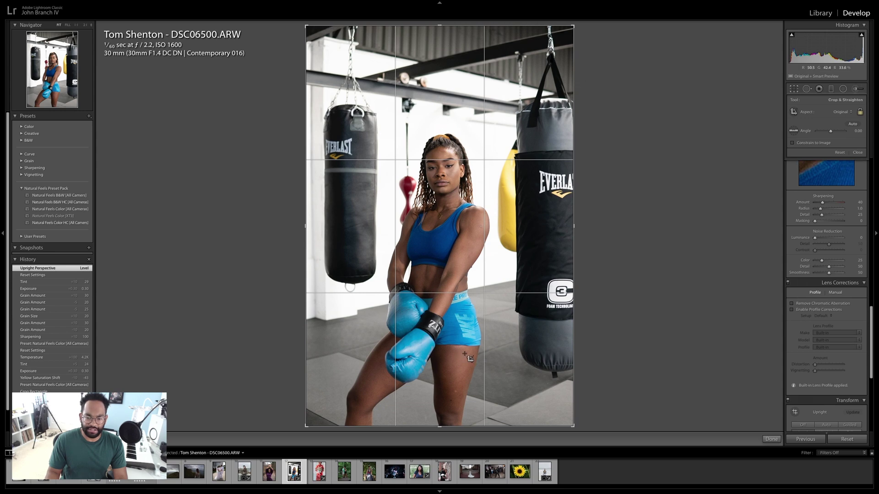
click(794, 89)
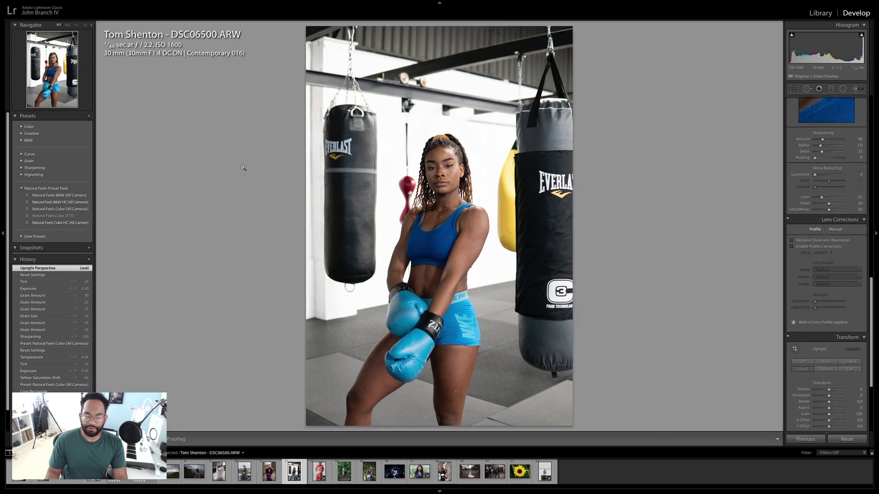
click(79, 210)
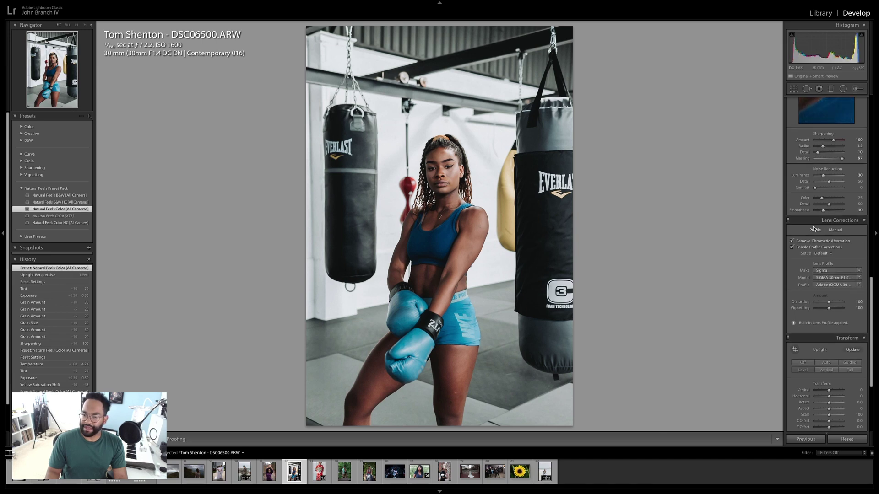
Step: Set the boxer photo's Exposure to +0.30, Shadows to +45, Temp to 4,300 and Tint to +29, and compare it with the before version
scroll(814, 228, up, 10)
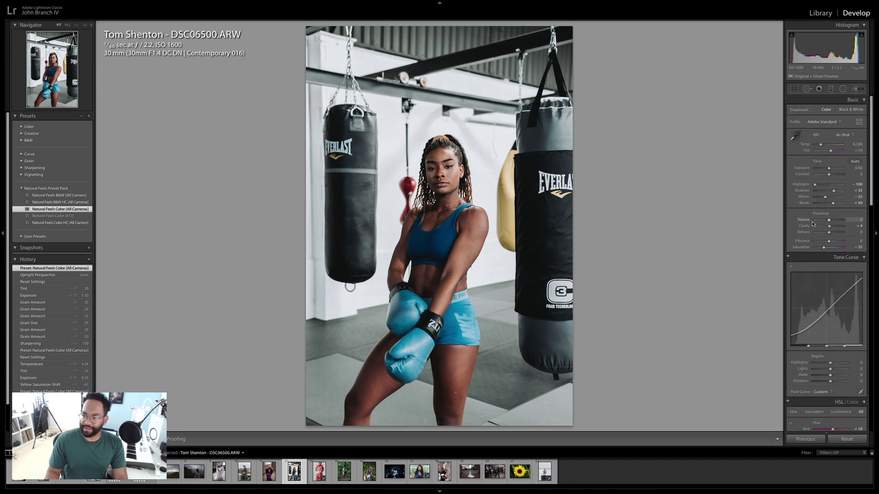
drag(828, 169, 837, 191)
drag(820, 144, 823, 147)
drag(824, 148, 831, 151)
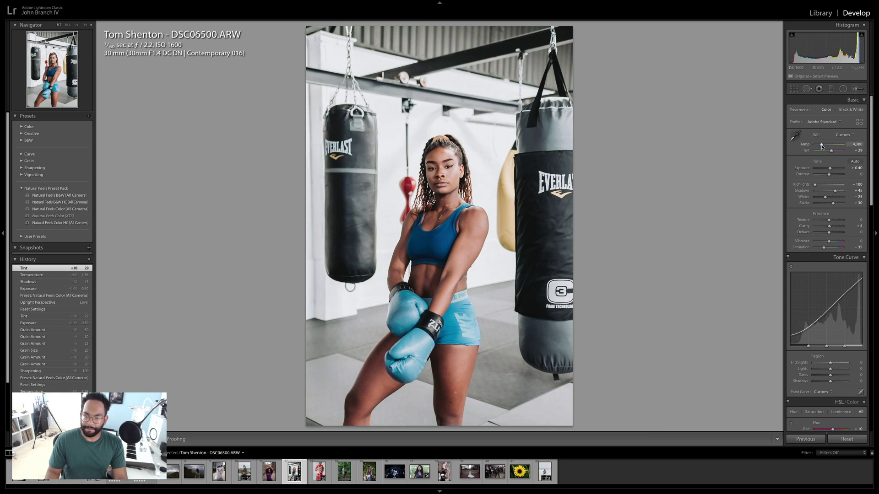
drag(830, 168, 829, 168)
key(y)
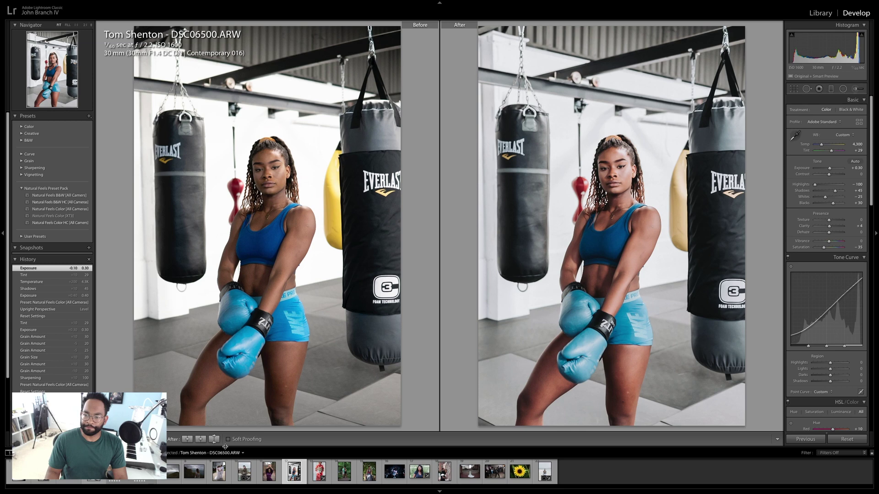
key(y)
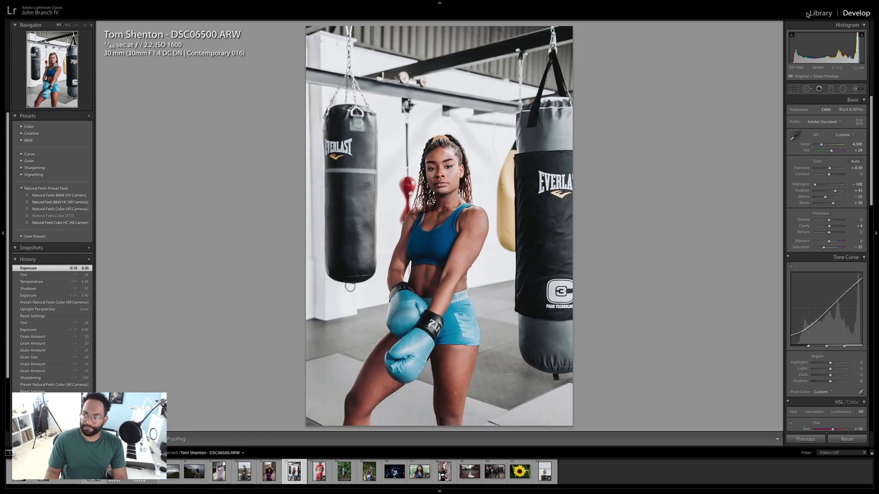
Step: Create a virtual copy of the colour boxer photo from the library grid and open the copy for developing
key(g)
right_click(713, 130)
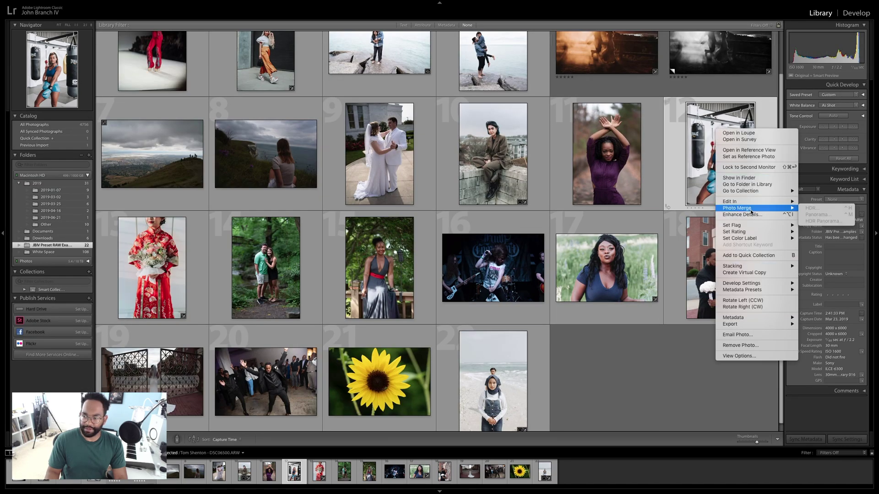
right_click(707, 160)
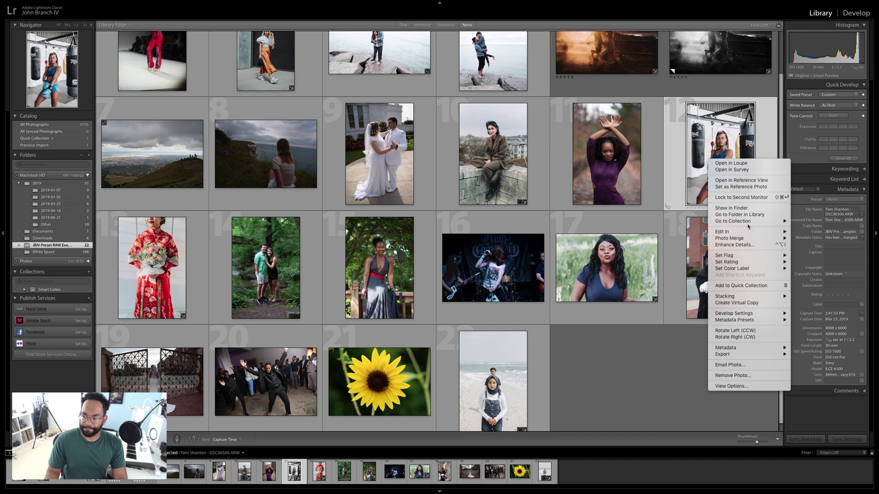
mouse_move(757, 255)
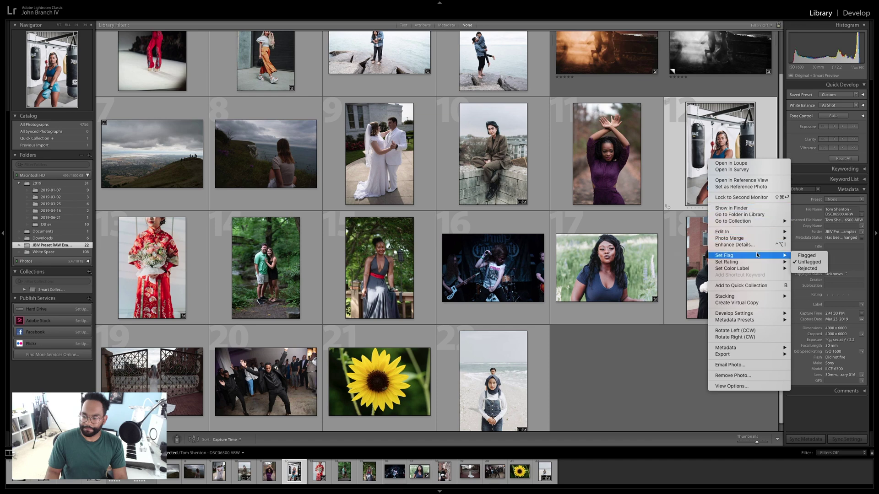
click(754, 303)
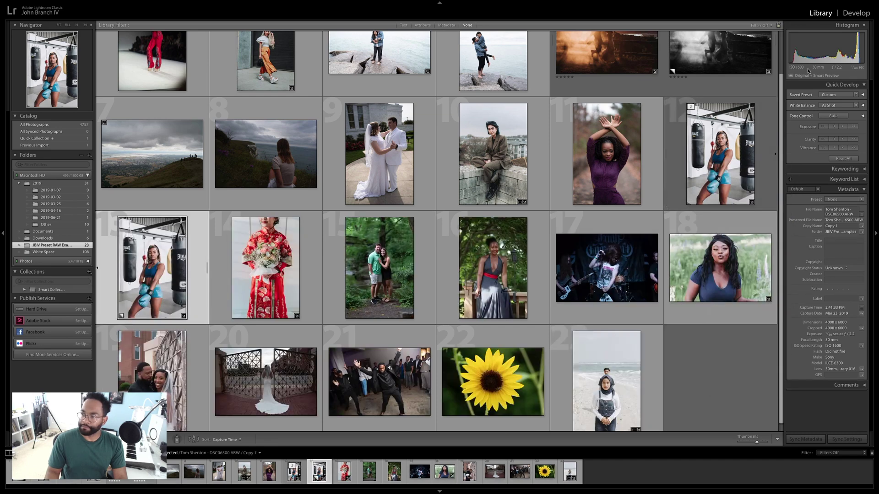
click(849, 14)
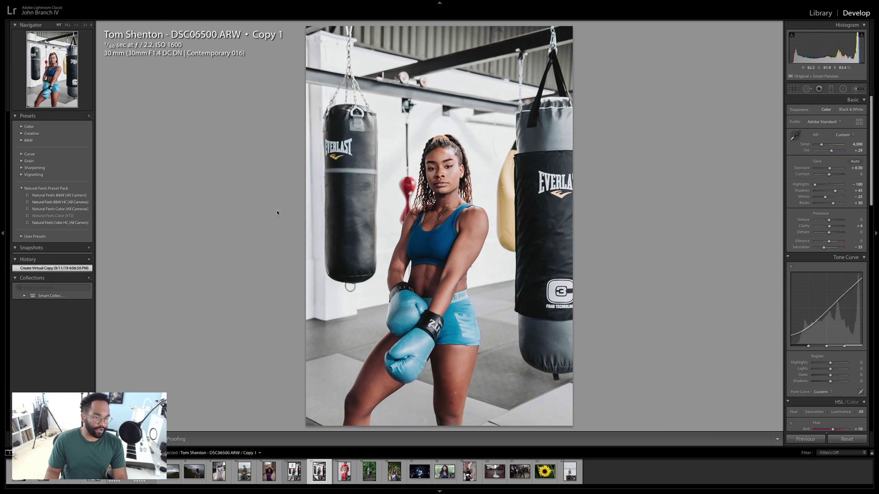
Step: Apply the Natural Feels B&W preset to the virtual copy, set its Exposure to -0.40, and adjust Highlights and Shadows
click(82, 195)
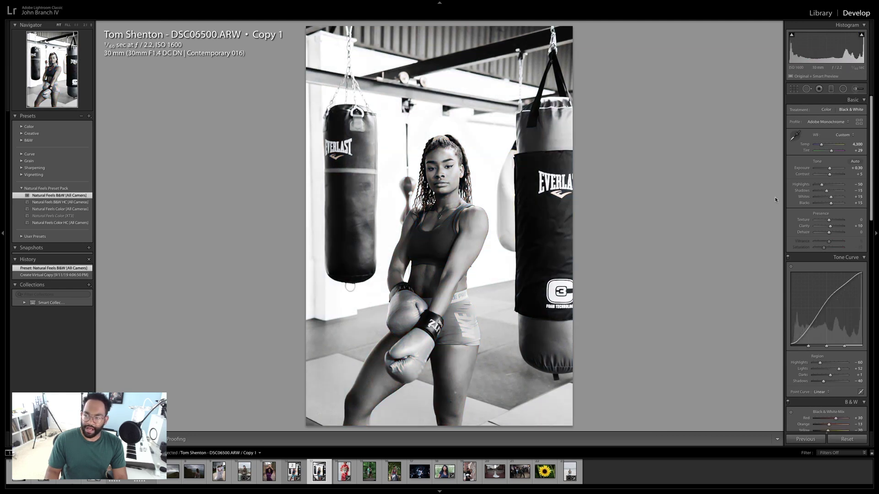
mouse_move(822, 182)
mouse_down()
mouse_move(822, 172)
mouse_move(831, 193)
mouse_move(827, 168)
mouse_up()
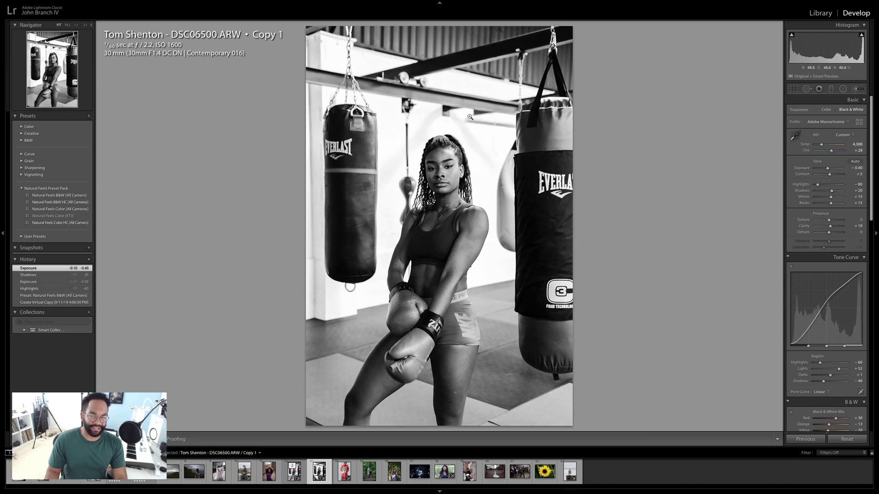
drag(817, 185, 836, 193)
Step: Select the beach, red dress, black-and-white boxer and brown-suit portrait photos in the library and view them together in Survey view without side panels
click(819, 13)
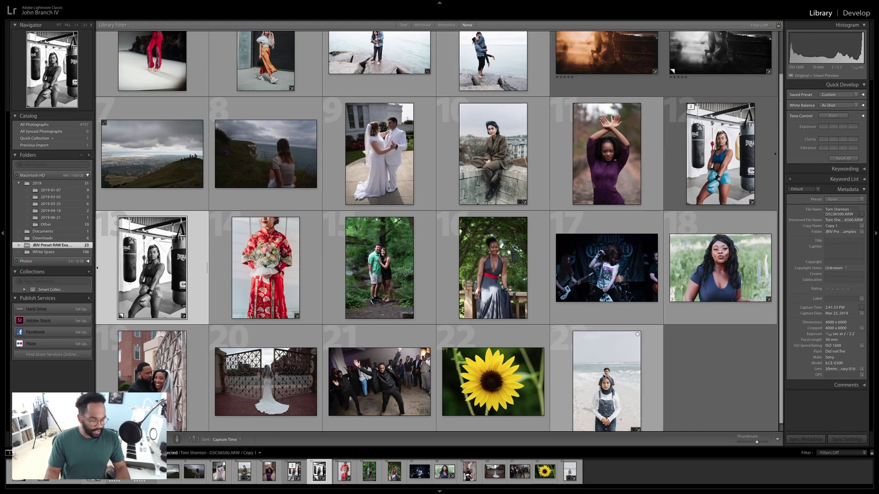
click(603, 359)
right_click(277, 268)
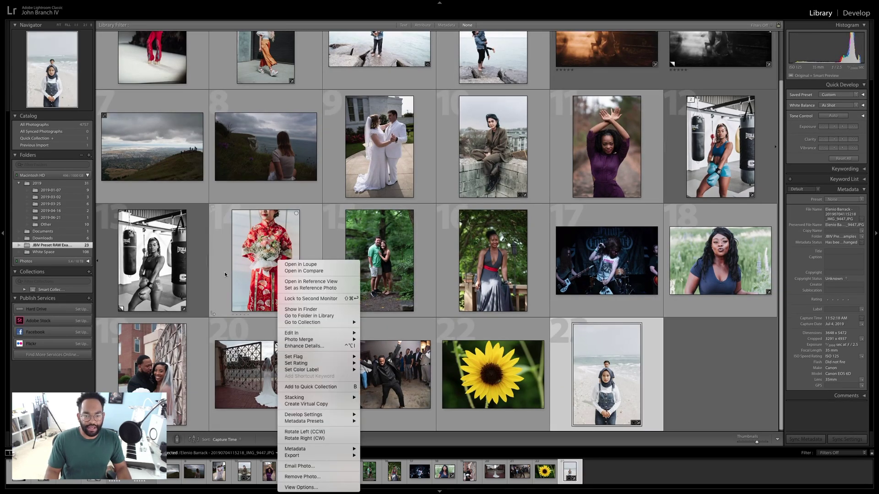
key(Escape)
click(263, 249)
super+click(151, 259)
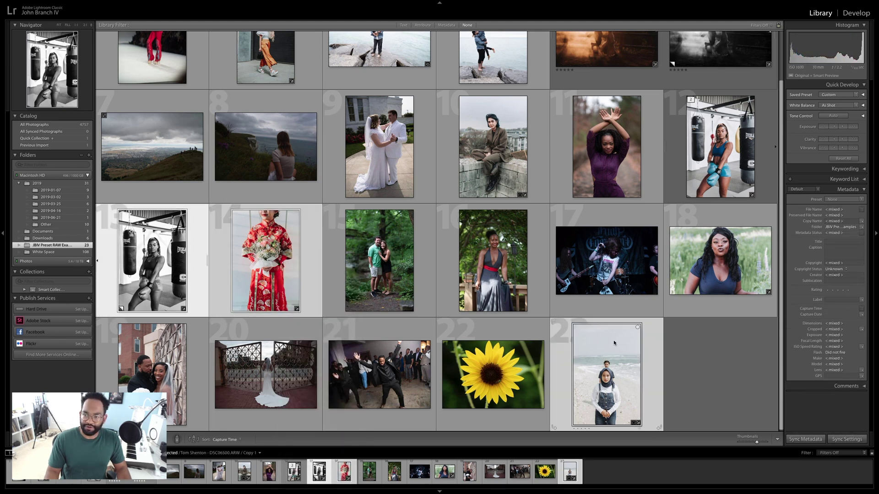
scroll(652, 366, up, 3)
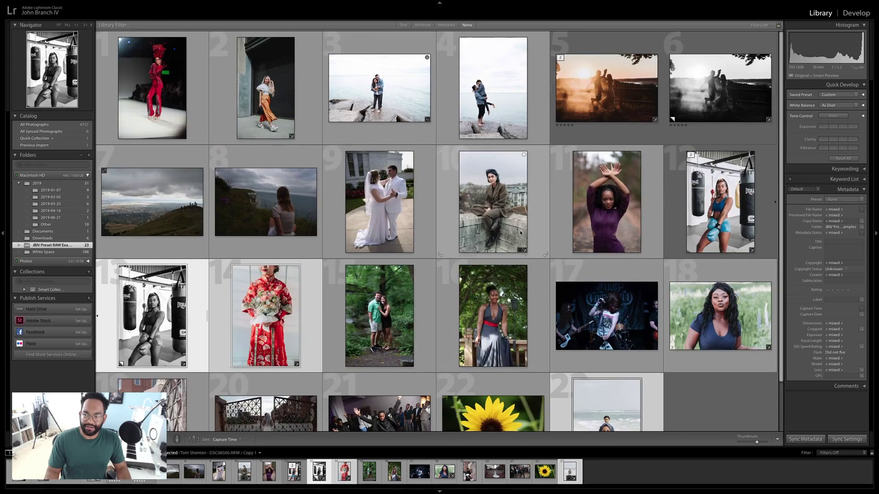
super+click(501, 206)
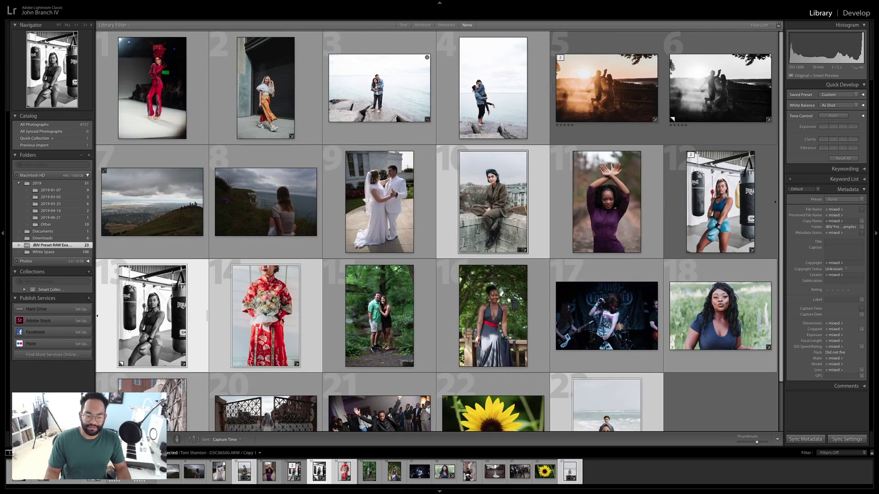
key(n)
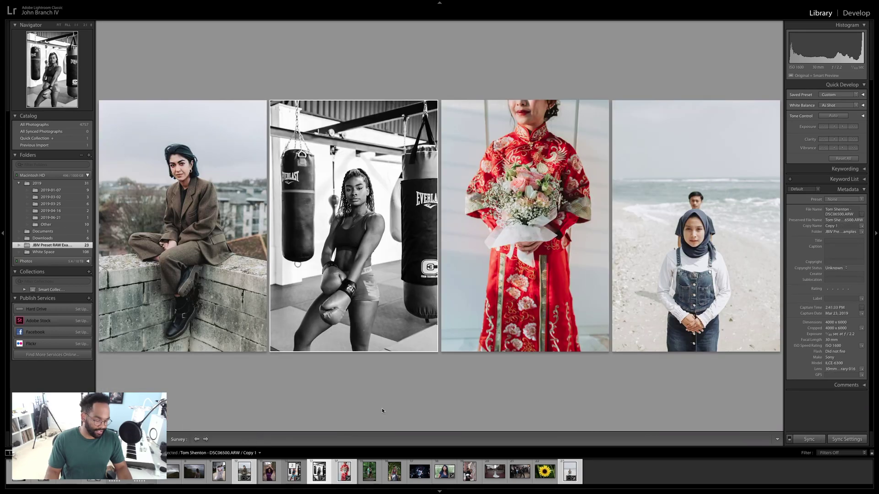
key(Tab)
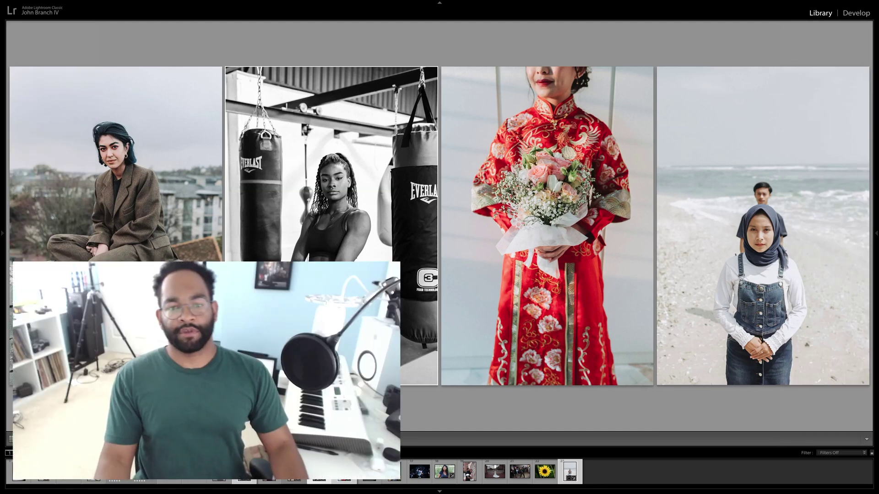